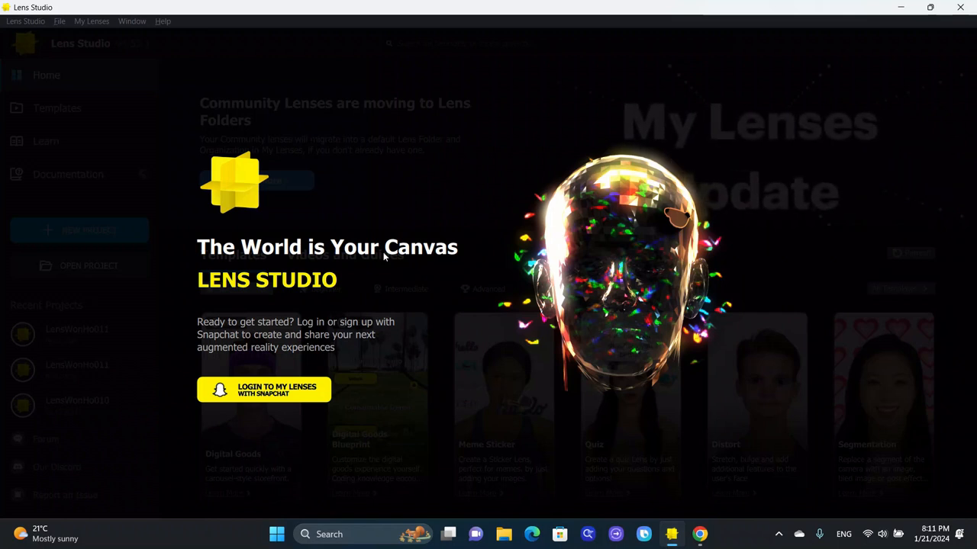
Try to log in to My Lenses with Snapchat and approve the account connection to Lens Studio
left_click(288, 389)
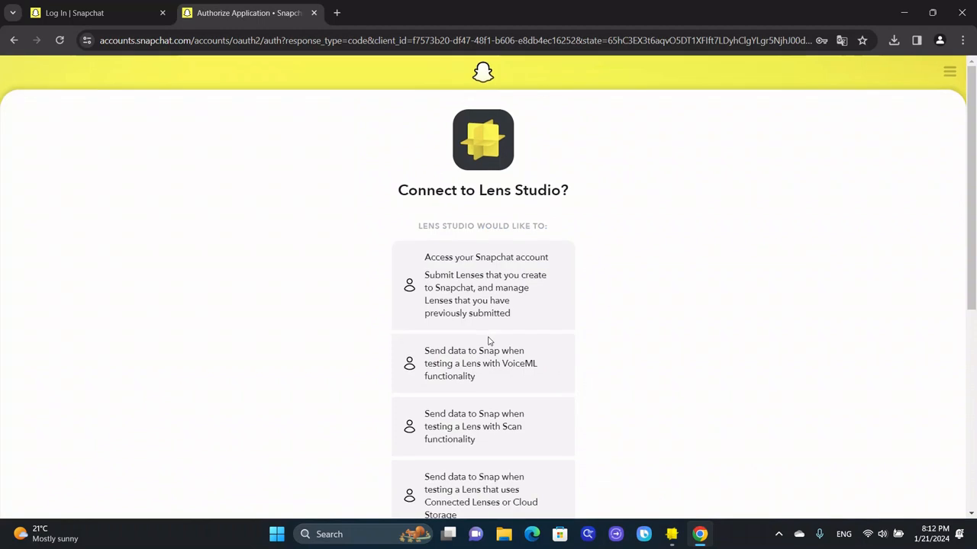
scroll(489, 341, "down", 2)
scroll(489, 342, "down", 1)
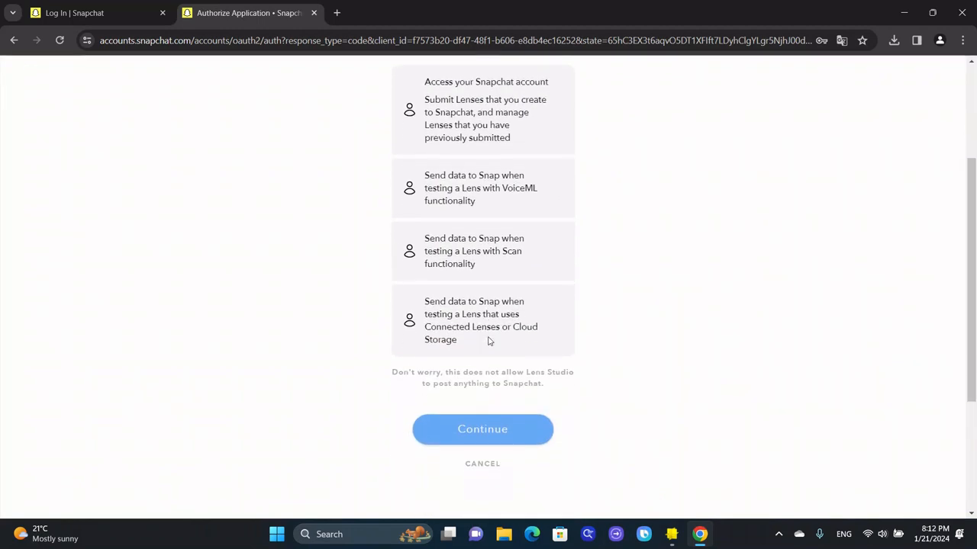
left_click(483, 430)
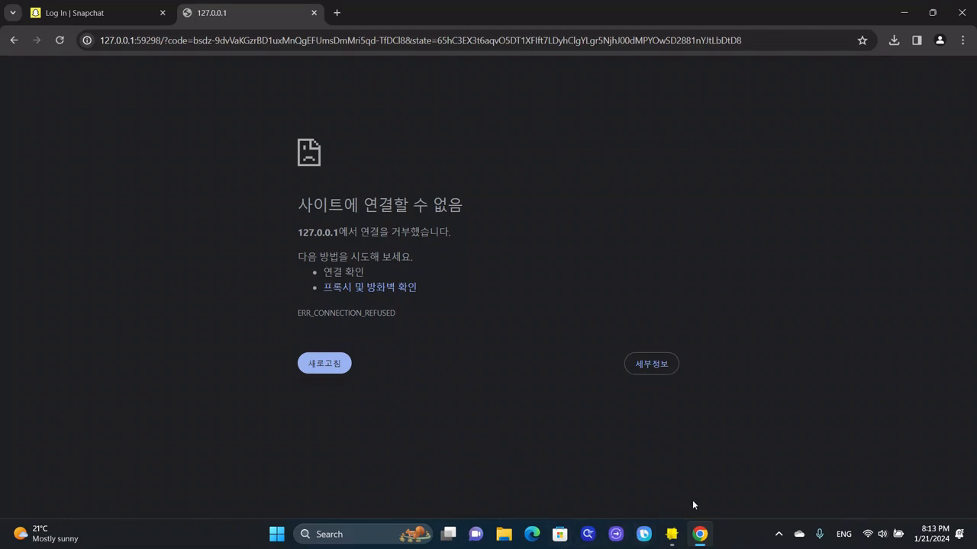
Return to Lens Studio, restart the My Lenses login with Snapchat and authorize the connection
left_click(668, 534)
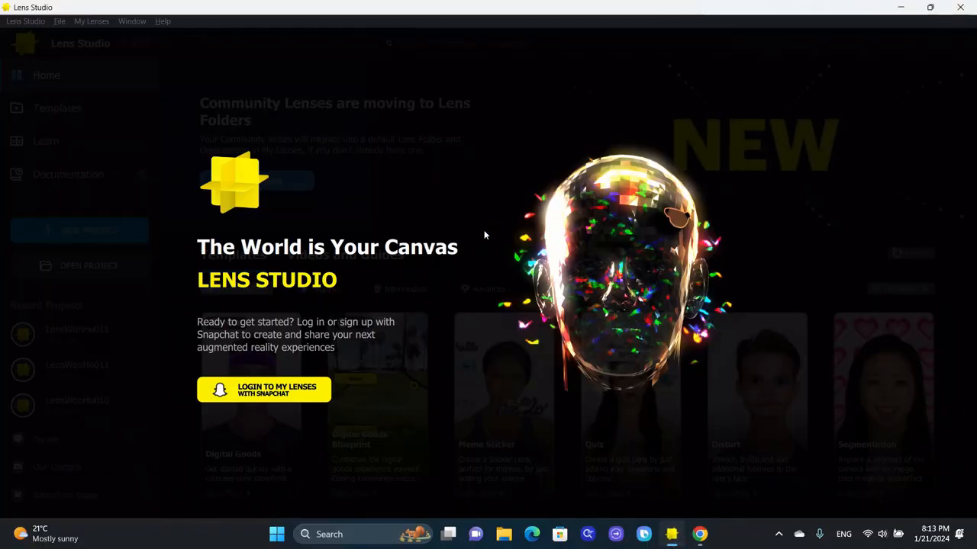
left_click(297, 389)
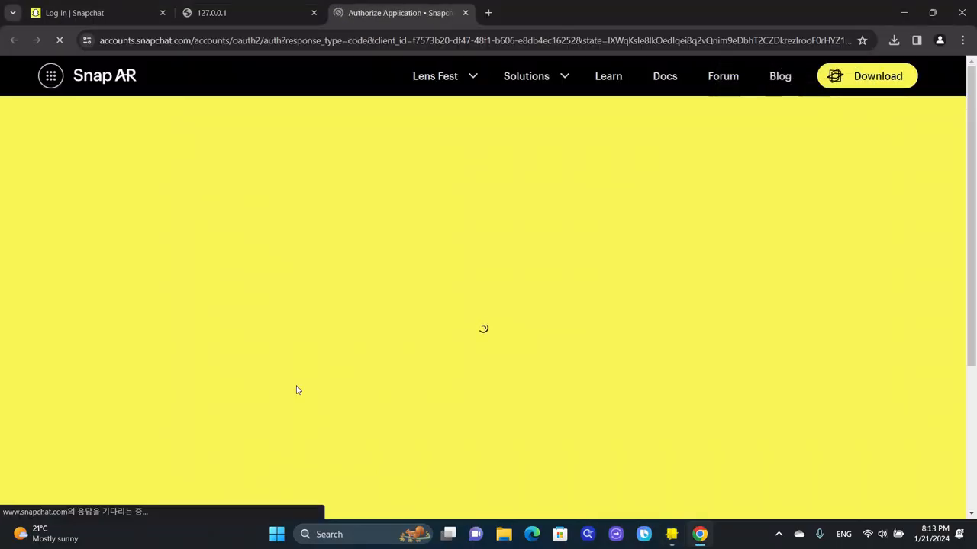
scroll(348, 360, "down", 4)
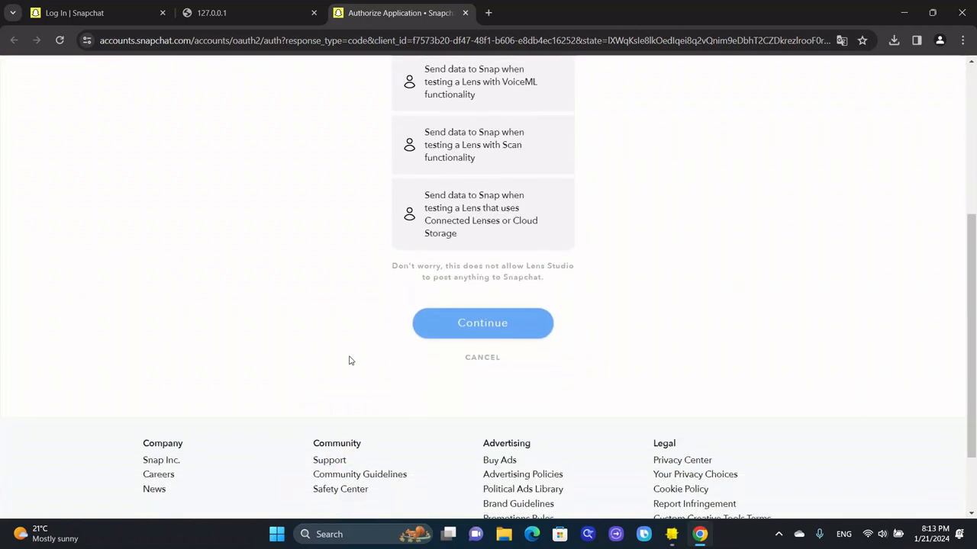
left_click(515, 308)
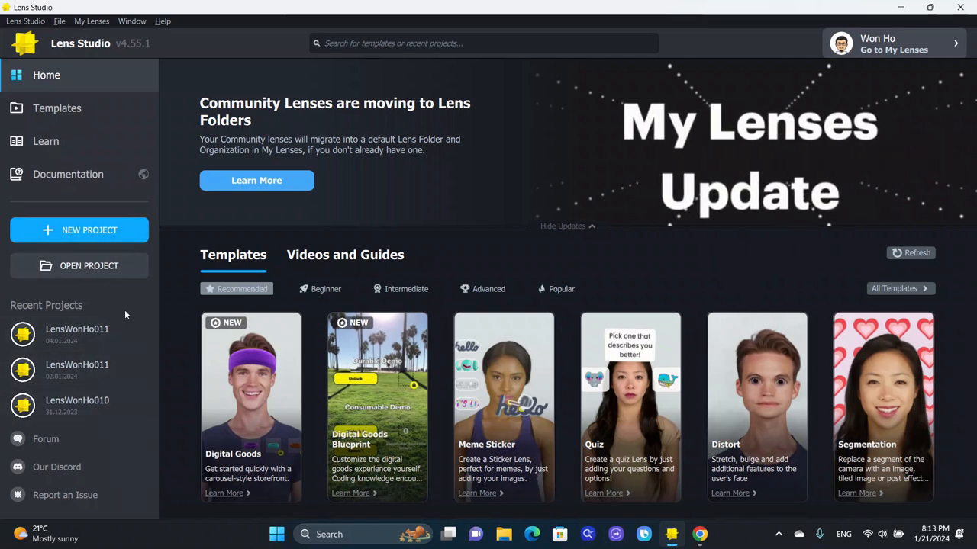
Open the recent project dated 04.01.2024 and use the 1080p FHD camera as its preview source
left_click(70, 333)
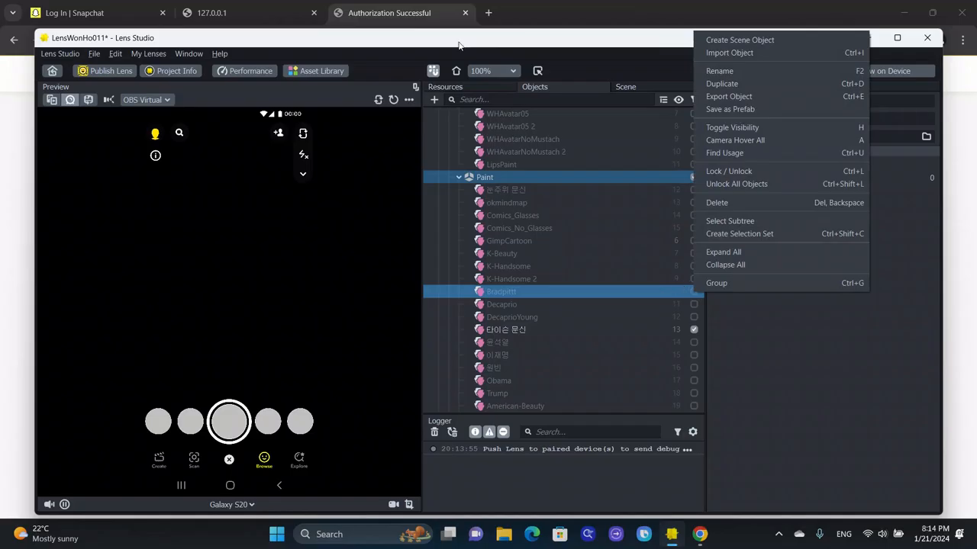
key("Escape")
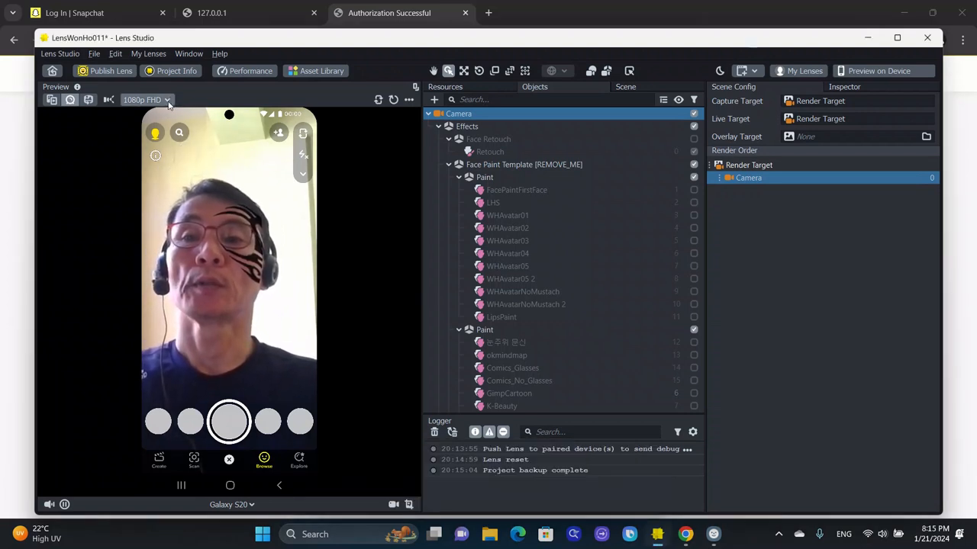
left_click(164, 100)
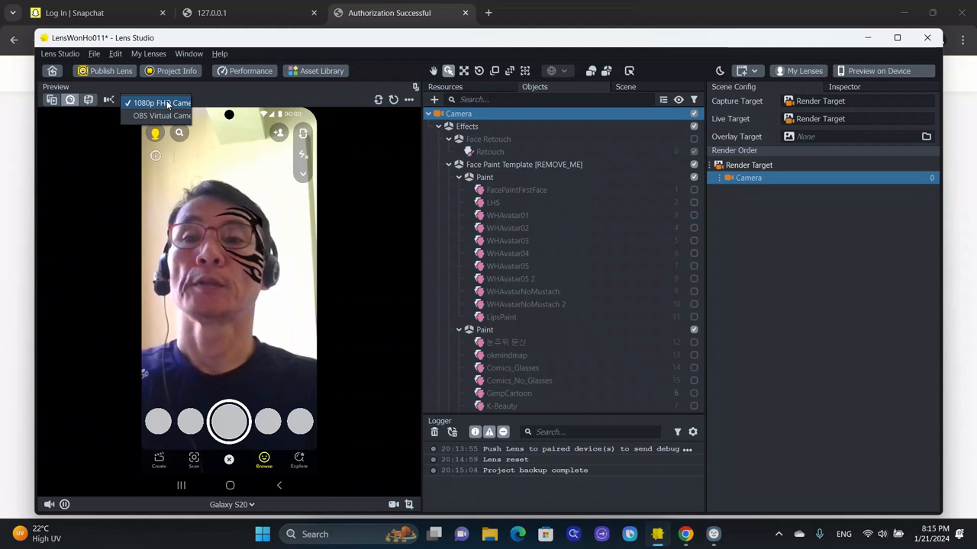
left_click(169, 104)
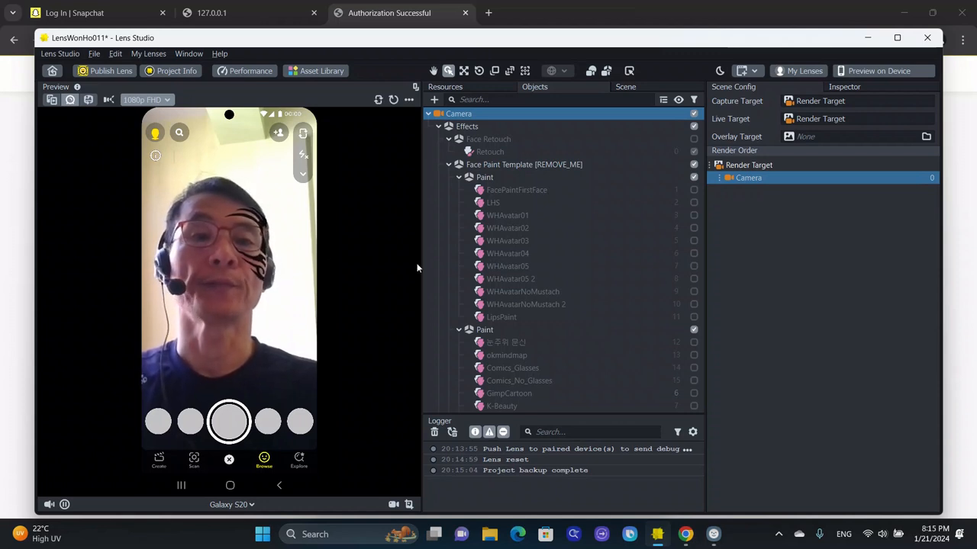
Show the WHAvatar01 face paint in the preview and hide it again
left_click(694, 217)
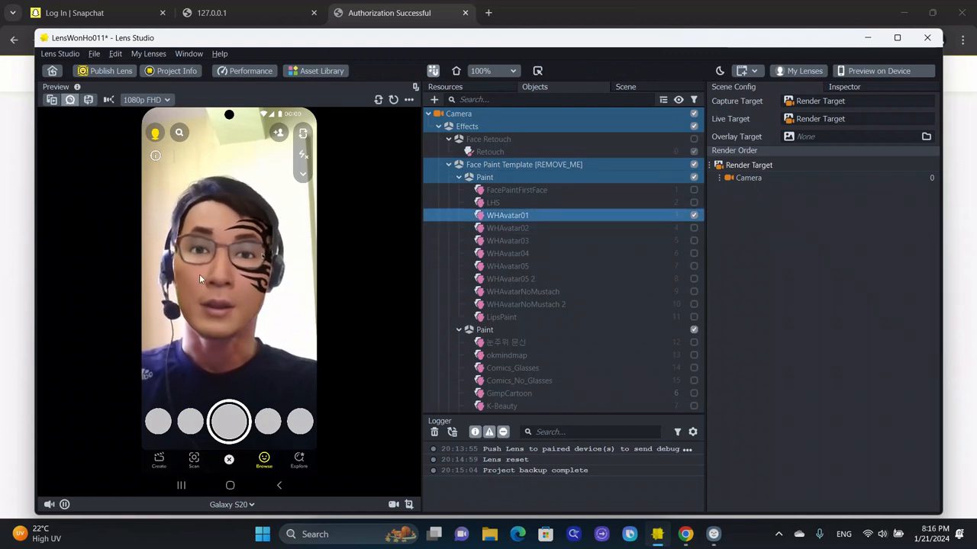
left_click(694, 217)
right_click(695, 218)
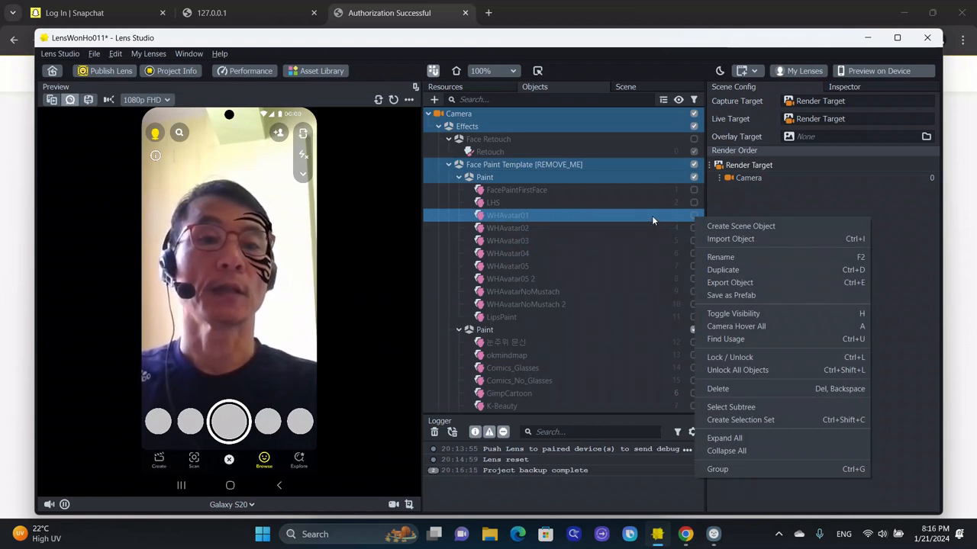
left_click(652, 215)
Move the Comics_No_Glasses object under K-Beauty in the second Paint group
left_click(643, 279, "ctrl")
scroll(643, 280, "down", 3)
scroll(643, 280, "down", 2)
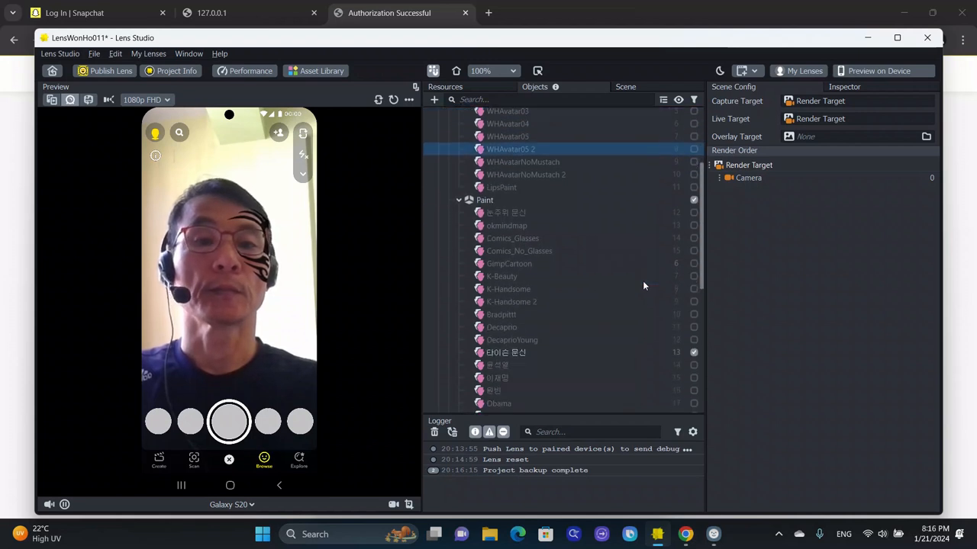
left_click(595, 161, "ctrl")
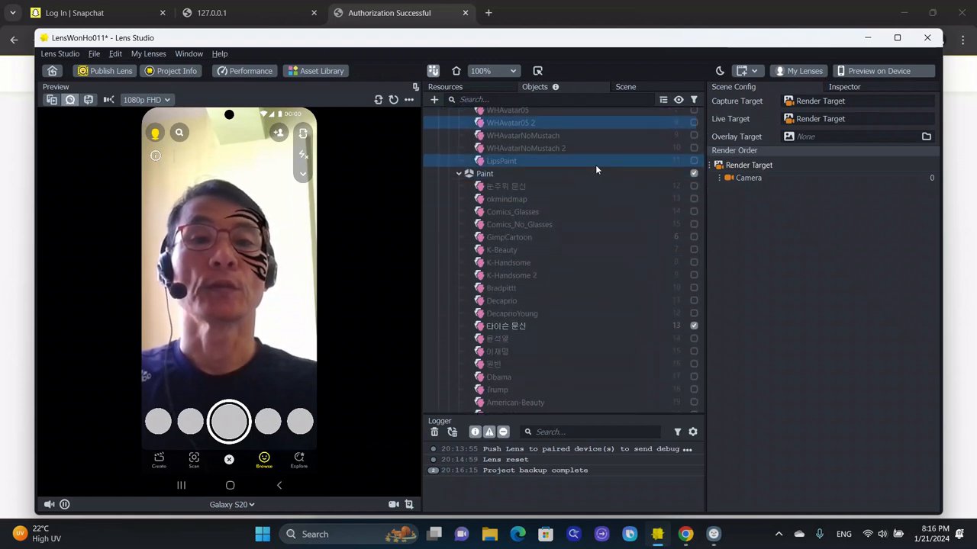
left_click(696, 174, "ctrl")
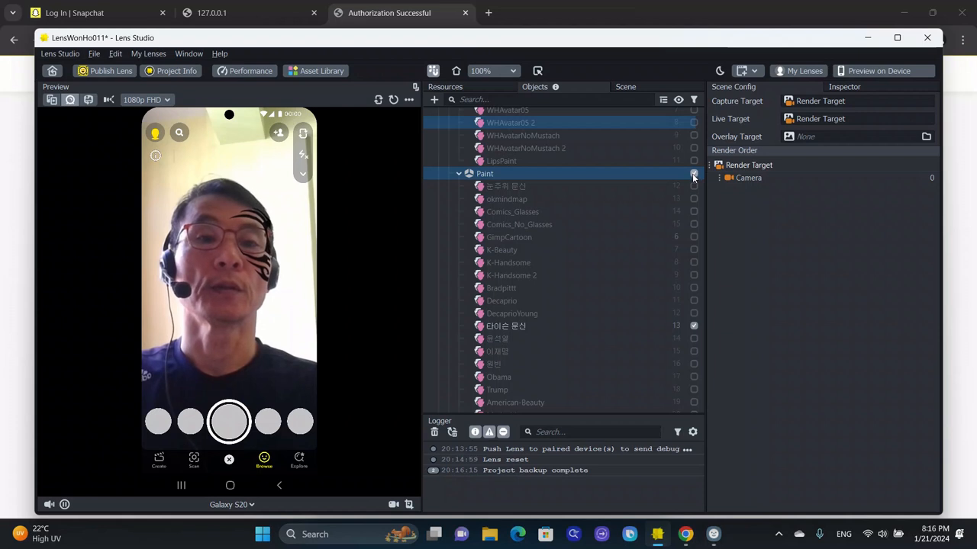
left_click(634, 174)
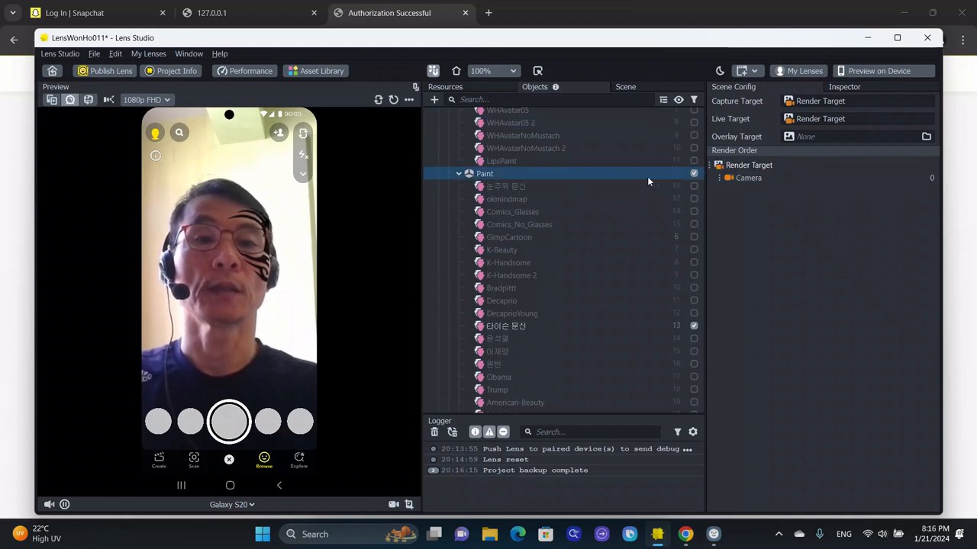
left_click_drag(620, 225, 619, 251)
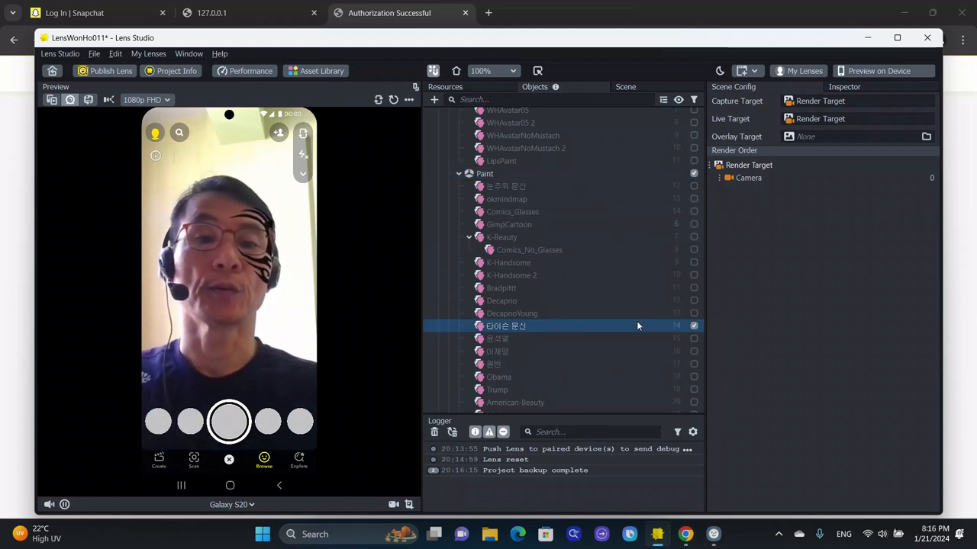
right_click(503, 330)
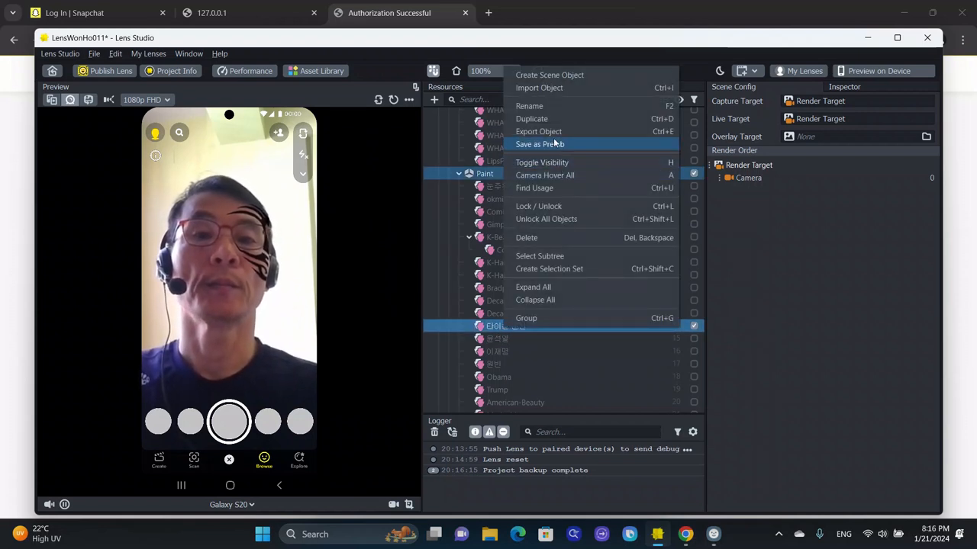
left_click(545, 109)
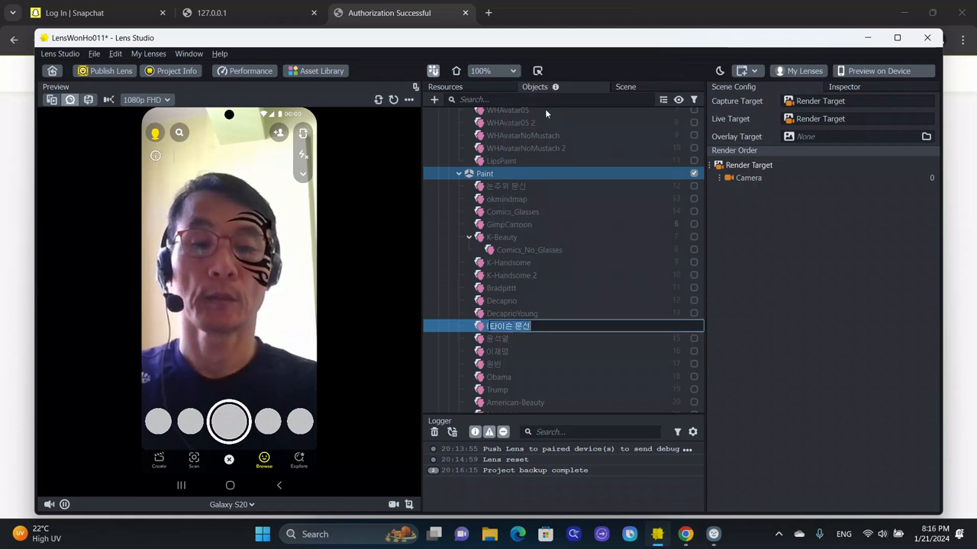
left_click(545, 108)
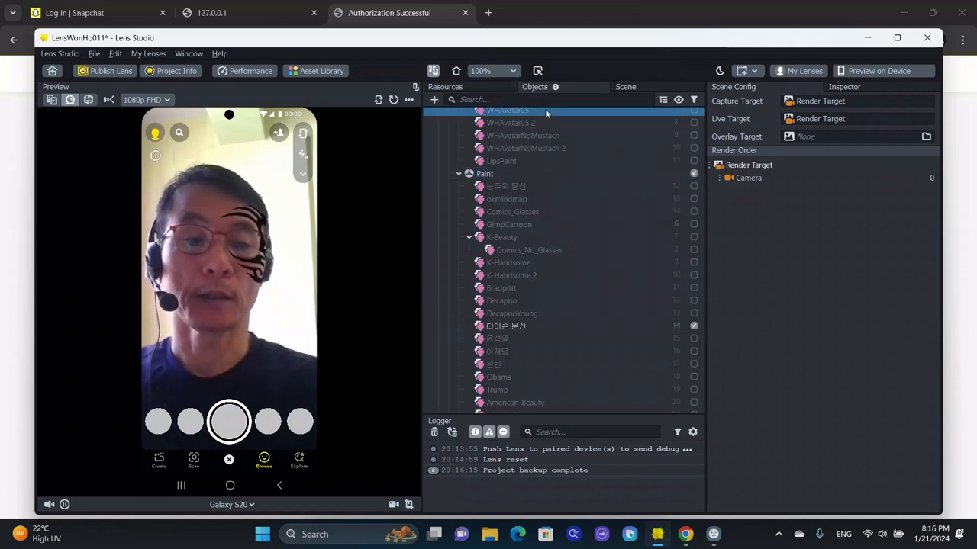
Rename the 타이슨 문신 object in the second Paint group as Tyson Tattoo
scroll(545, 109, "down", 1)
left_click(505, 315)
left_click(518, 316)
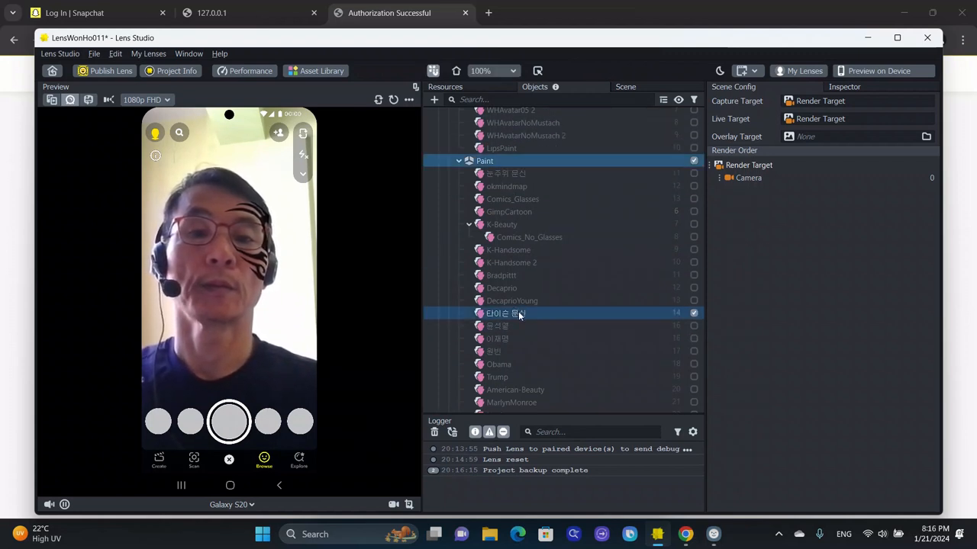
double_click(519, 316)
right_click(519, 315)
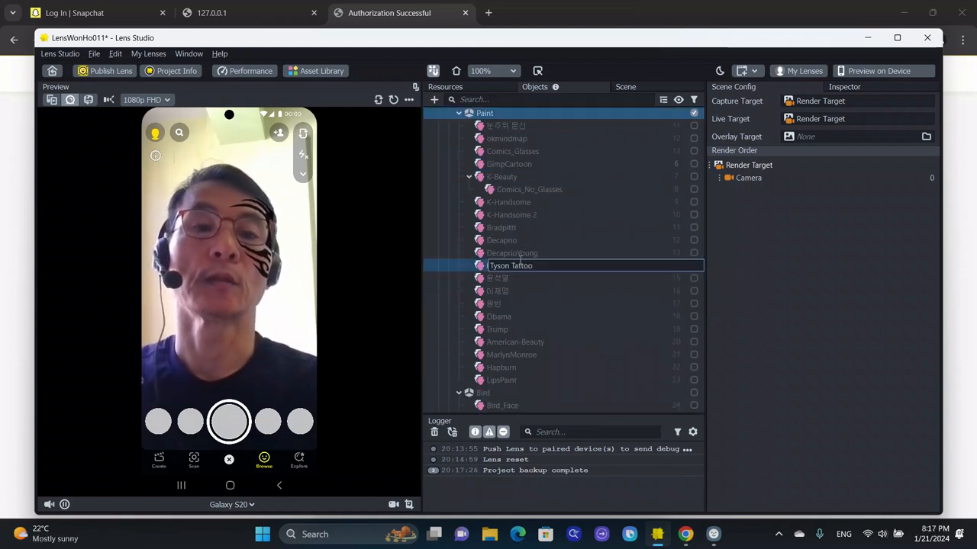
key("Return")
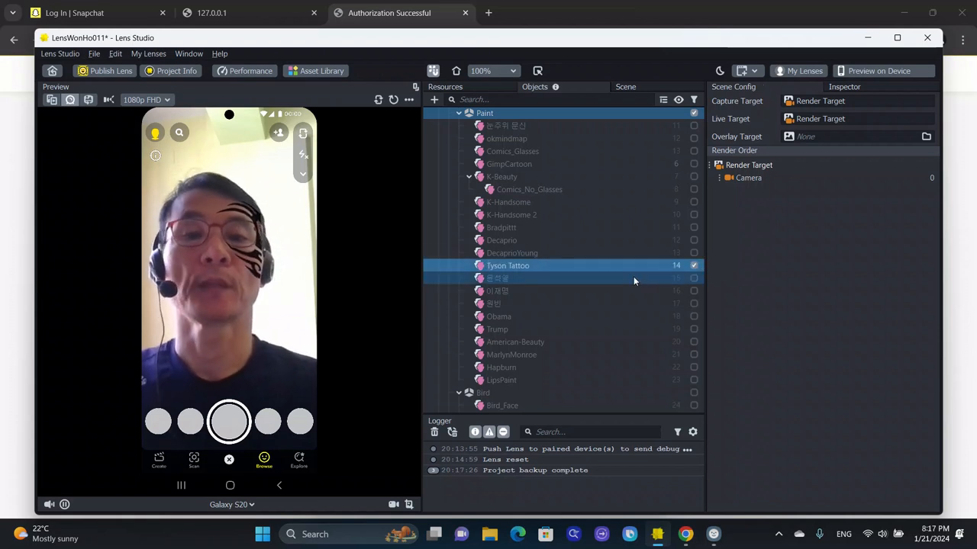
Toggle the visibility of the Tyson Tattoo object, leaving it shown in the preview
left_click(694, 266)
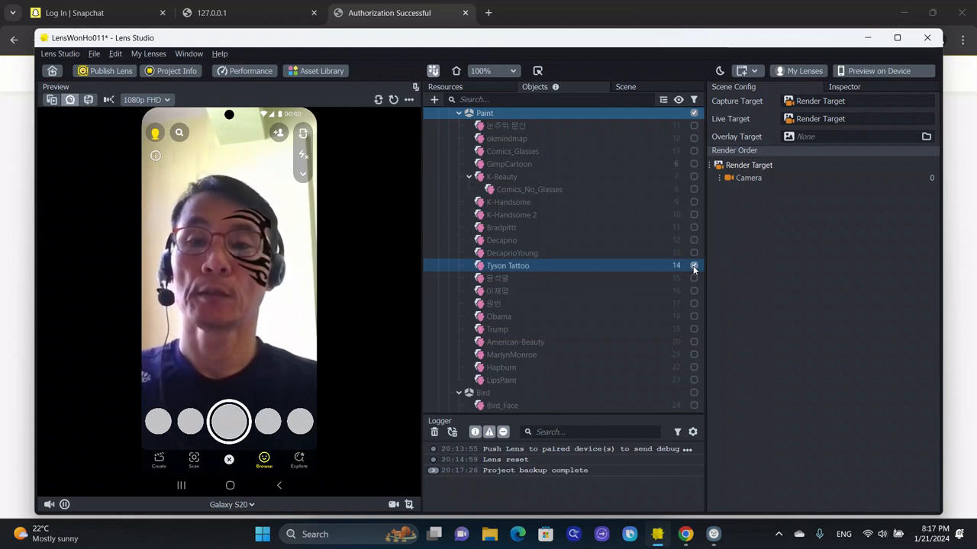
left_click(694, 265)
left_click(693, 266)
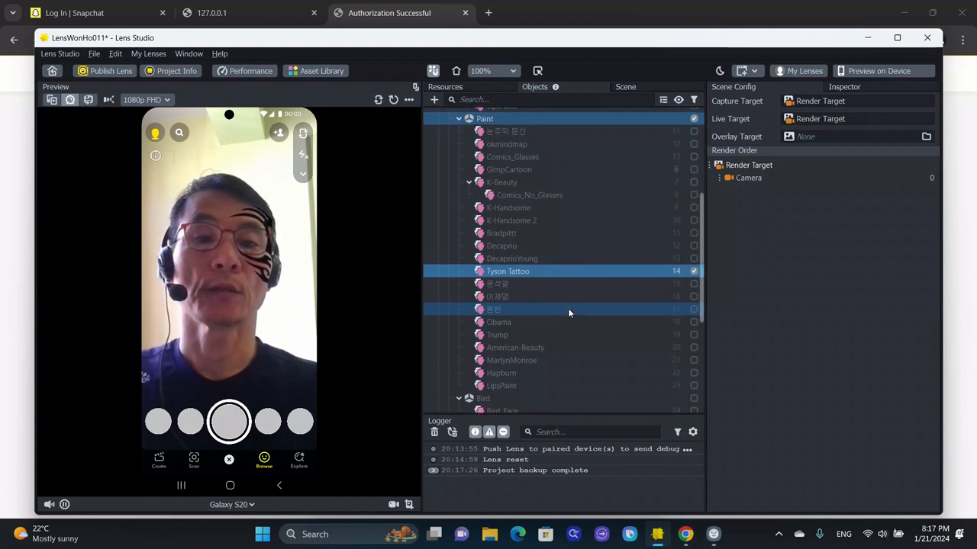
Make the Bradpittt, Decaprio and DecaprioYoung face paints visible in the second Paint group
scroll(569, 313, "down", 1)
scroll(569, 312, "up", 4)
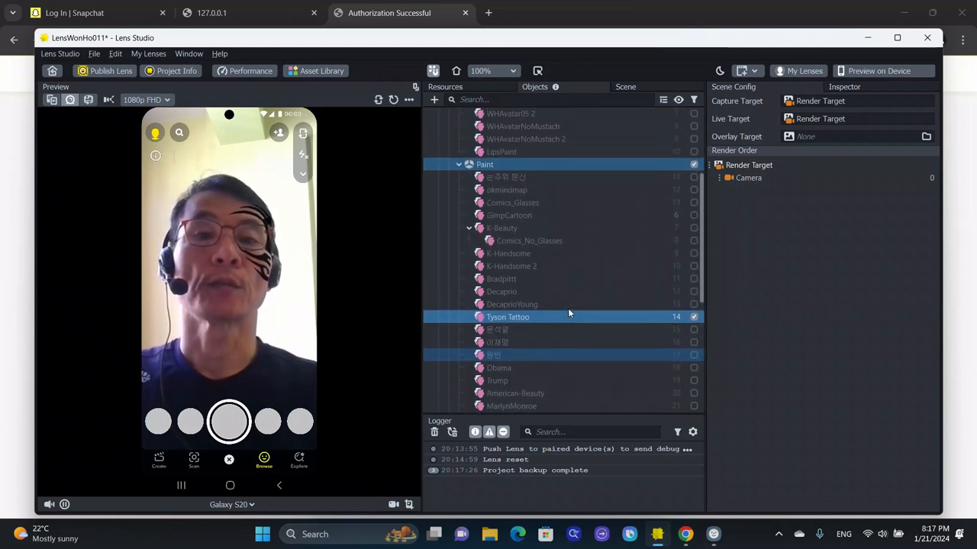
scroll(568, 313, "up", 1)
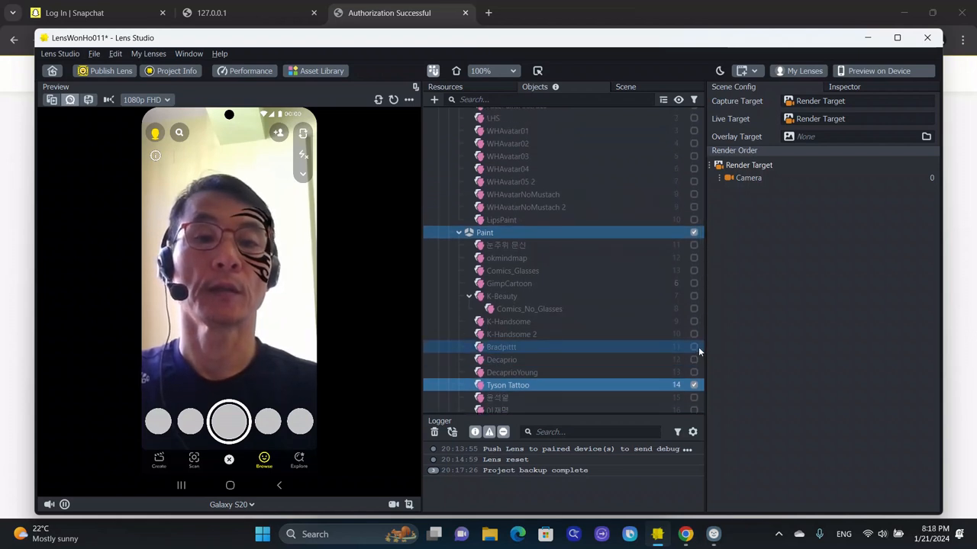
left_click(693, 347)
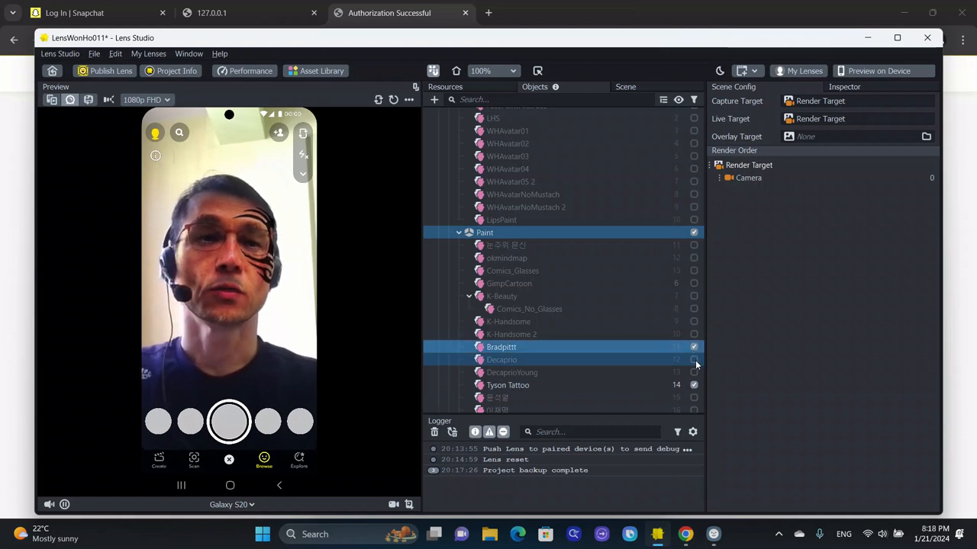
left_click(693, 360)
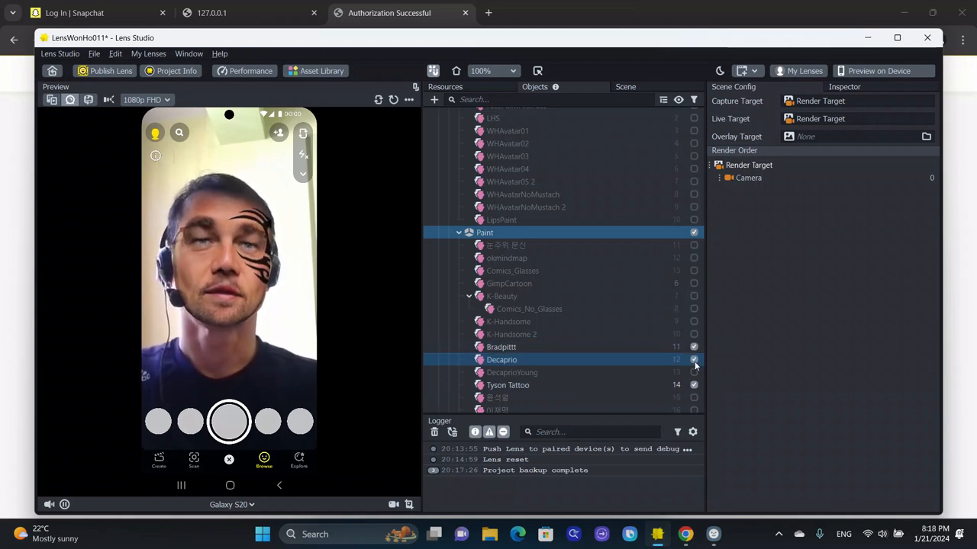
left_click(694, 373)
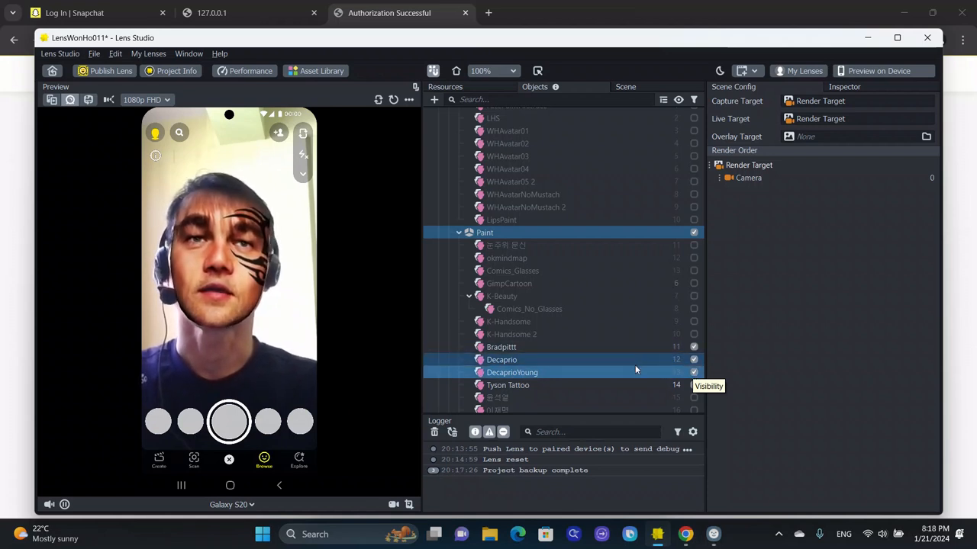
Hide the DecaprioYoung face paint in the second Paint group
left_click(605, 349, "ctrl")
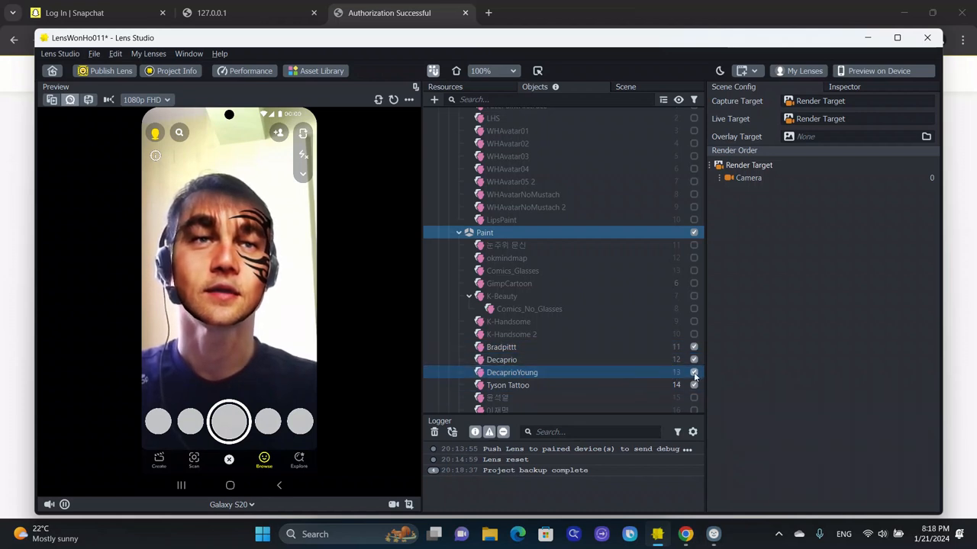
left_click(673, 348, "ctrl")
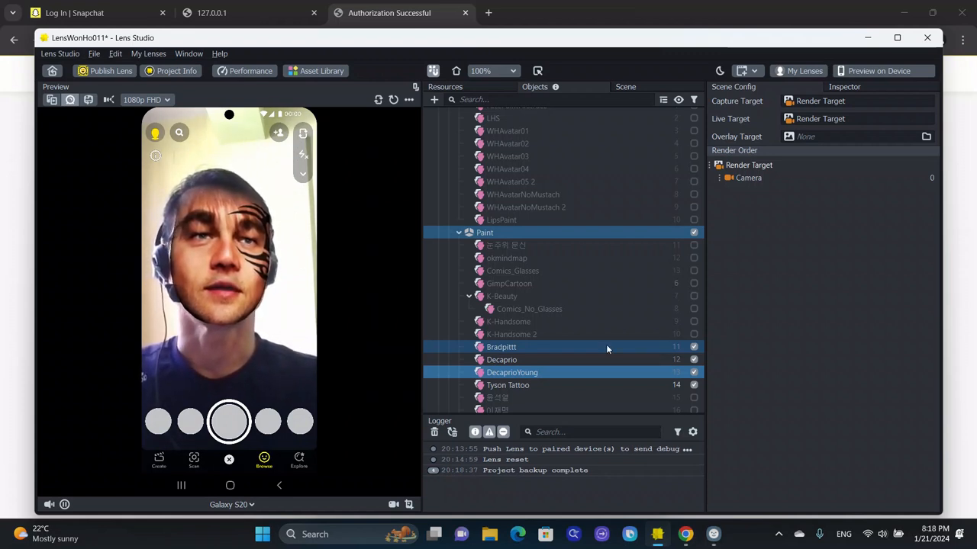
scroll(607, 349, "down", 1)
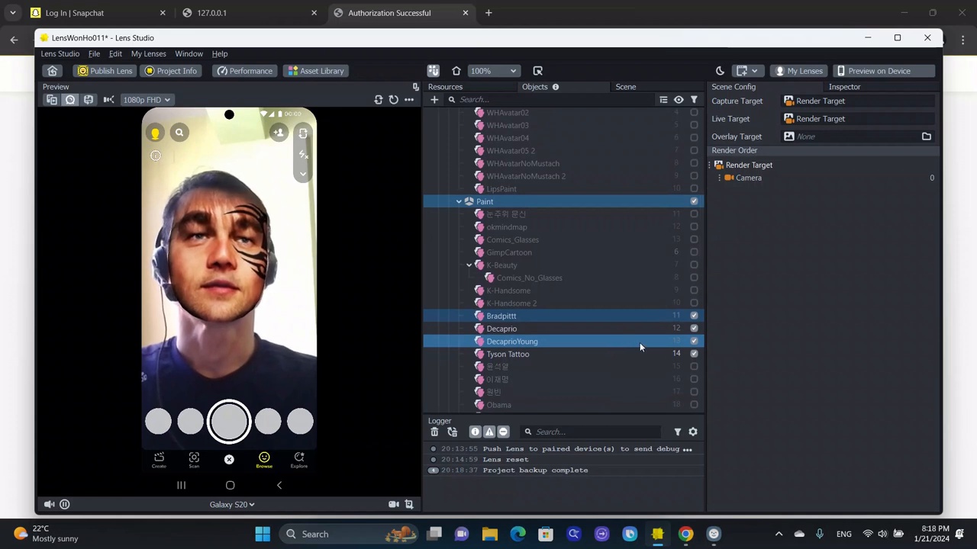
left_click(693, 342)
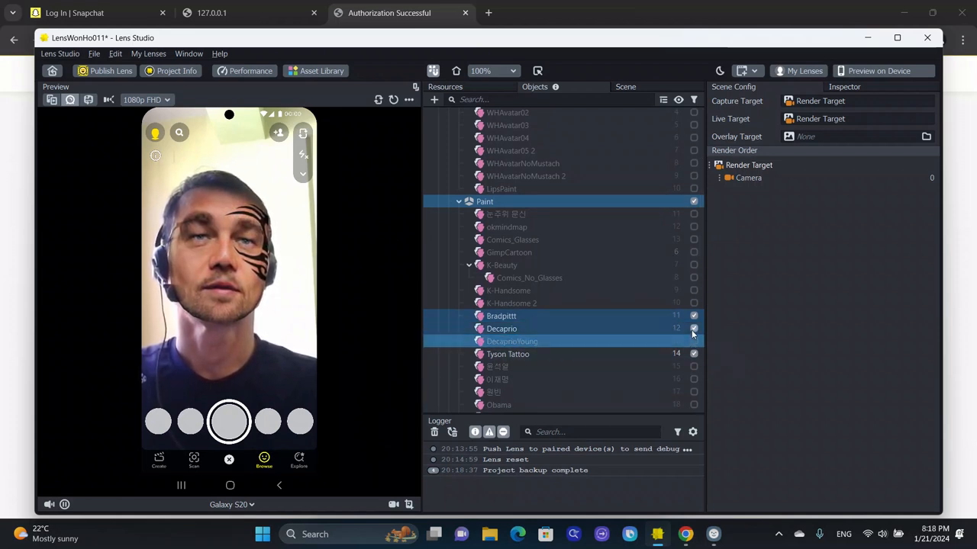
Hide the Decaprio and Tyson Tattoo face paints in the second Paint group, keeping Bradpittt shown
left_click(694, 329)
left_click(694, 354)
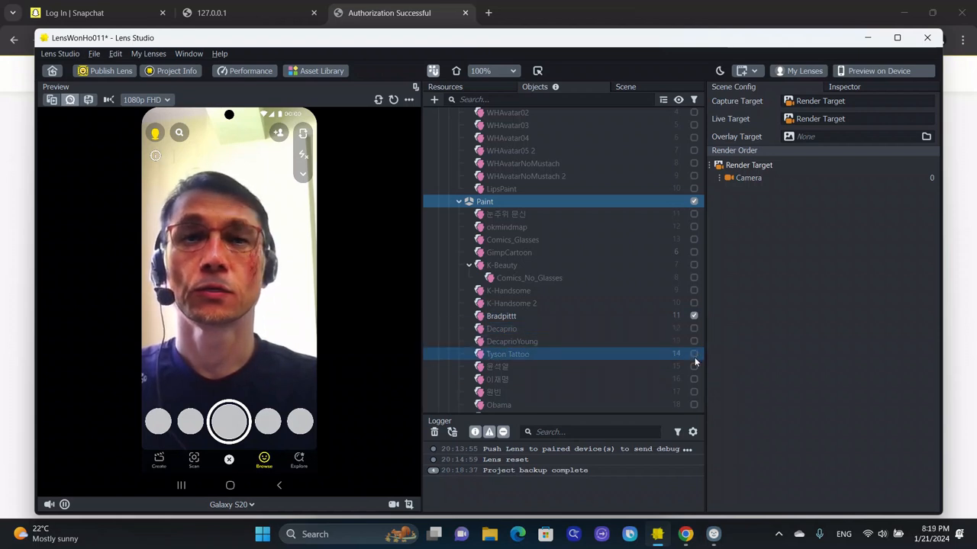
Set the blend mode of the Bradpittt face mask to Disabled
left_click(644, 316, "ctrl")
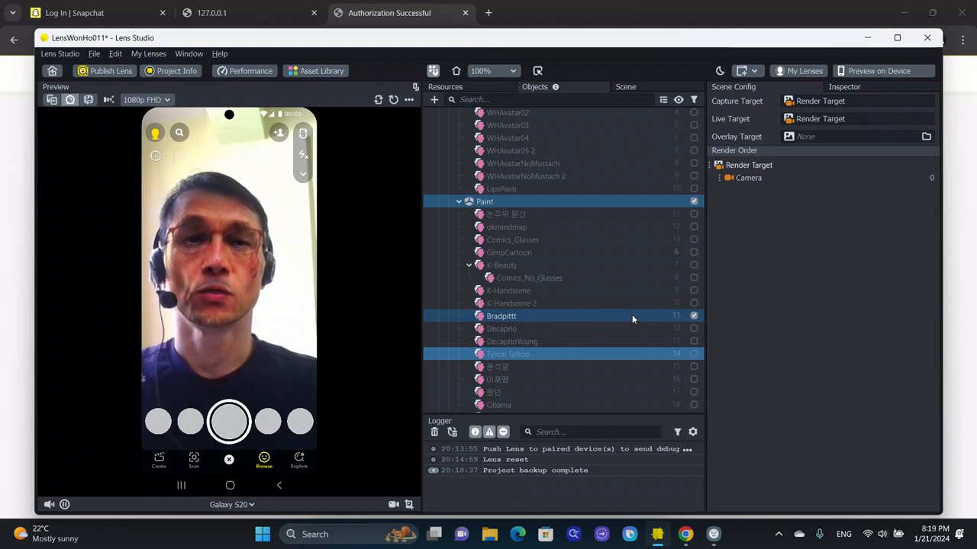
left_click(632, 316)
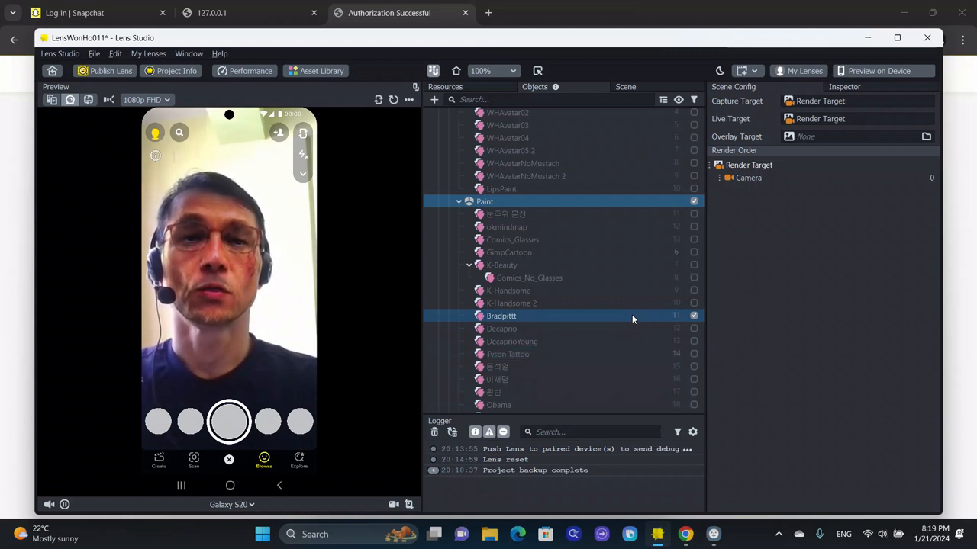
left_click(508, 314)
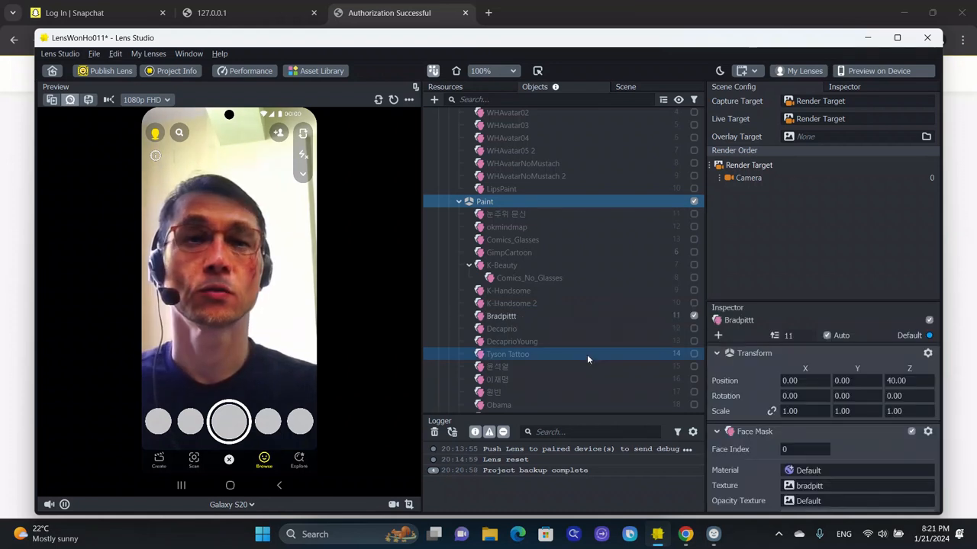
left_click(587, 355)
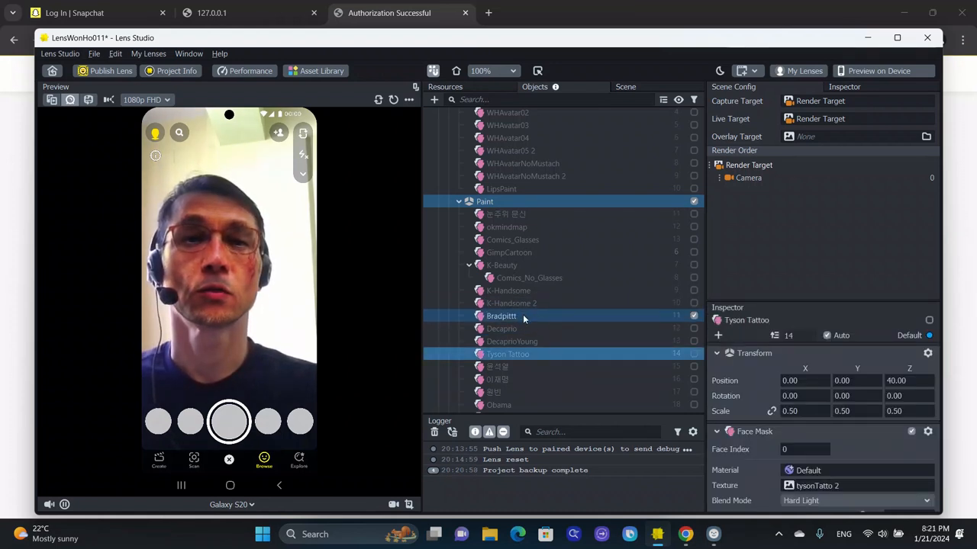
left_click(524, 316)
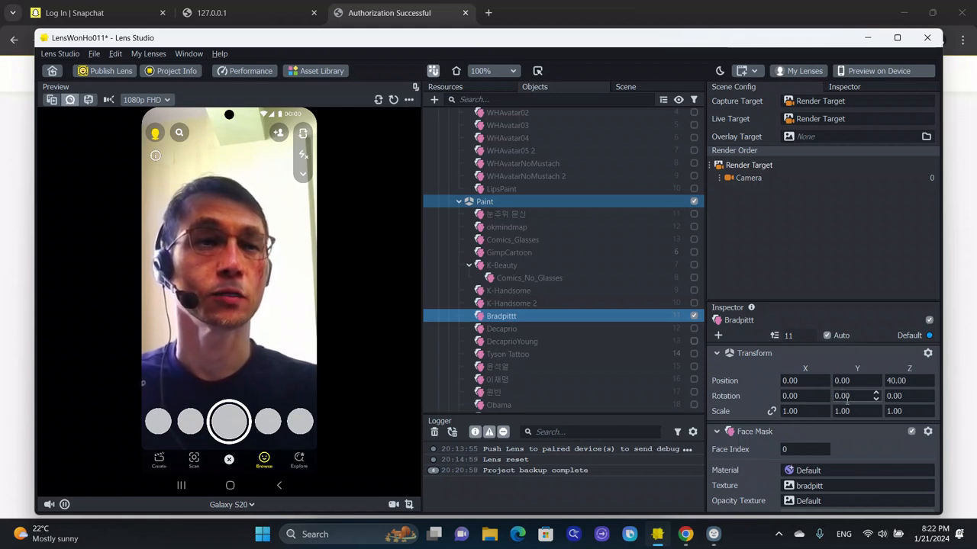
scroll(841, 435, "down", 1)
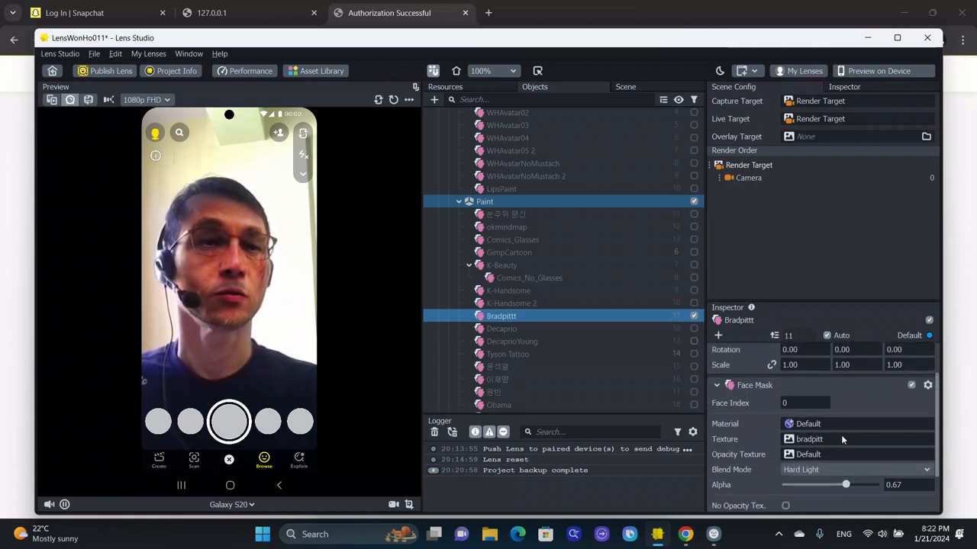
scroll(841, 435, "up", 1)
scroll(841, 435, "down", 2)
scroll(843, 437, "down", 1)
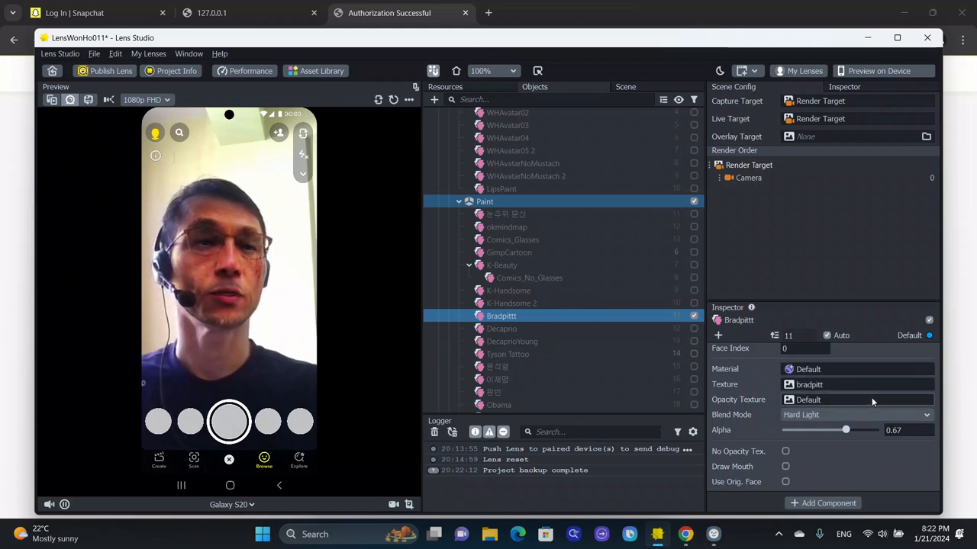
left_click(924, 414)
scroll(883, 208, "up", 1)
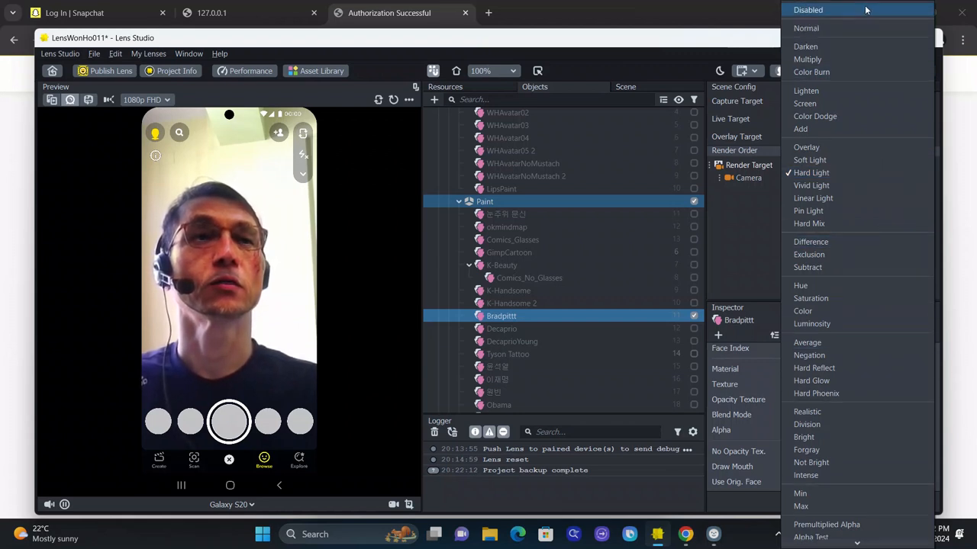
left_click(866, 10)
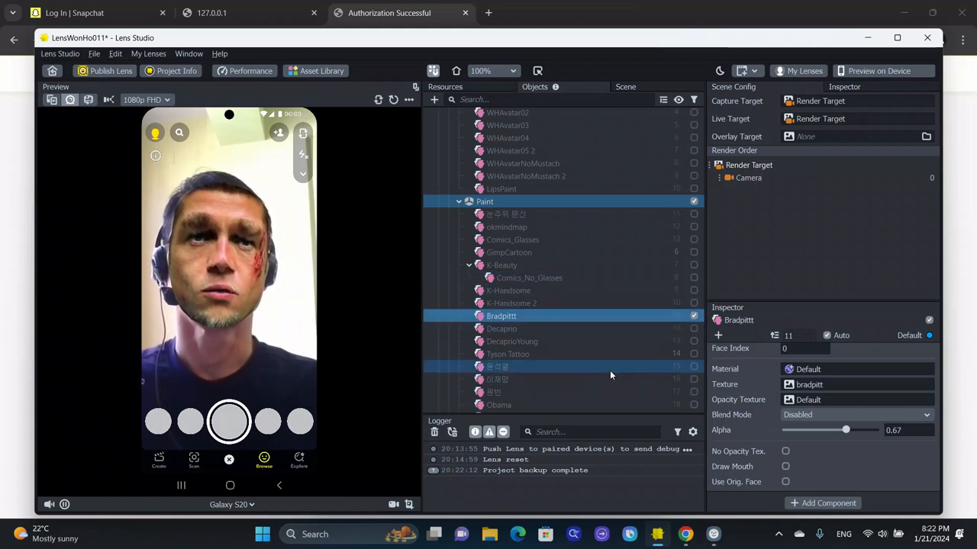
Show the Tyson Tattoo face paint and move it between K-Handsome and K-Handsome 2 in the second Paint group
left_click(694, 354)
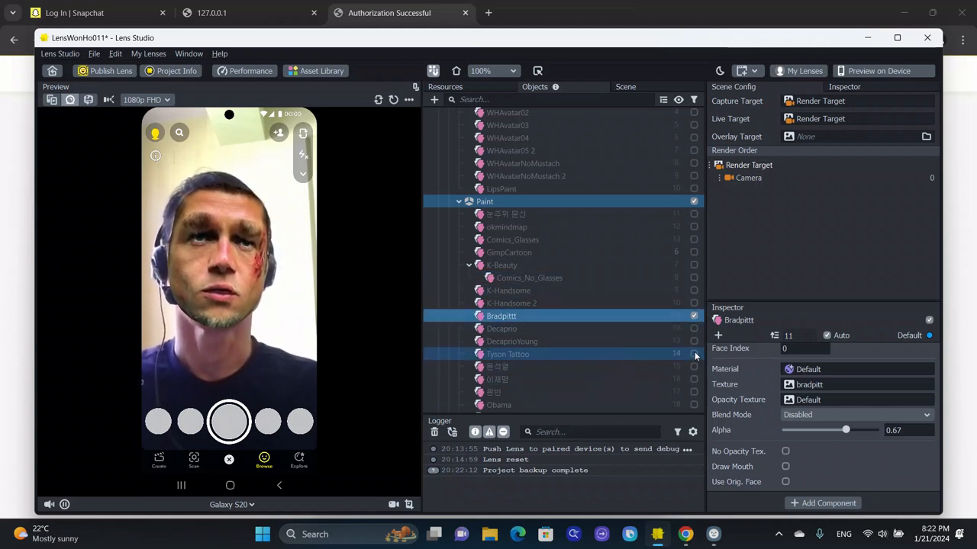
left_click(685, 354)
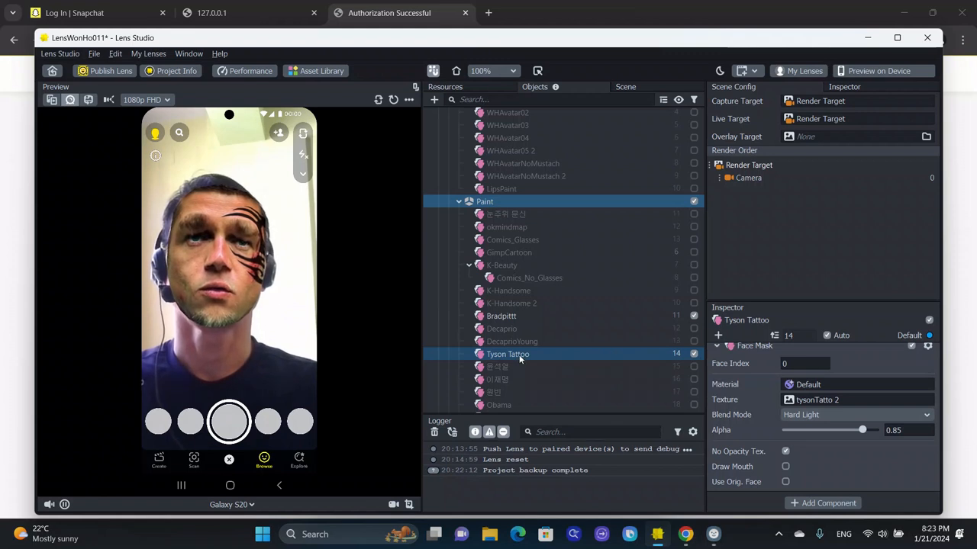
left_click_drag(520, 359, 517, 299)
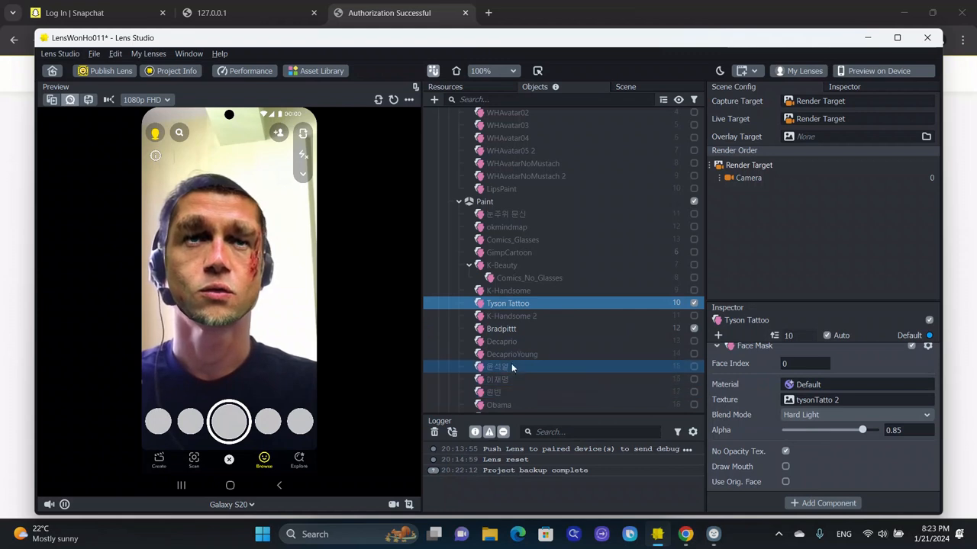
Change the Bradpittt face mask's blend mode to Normal
left_click(523, 328)
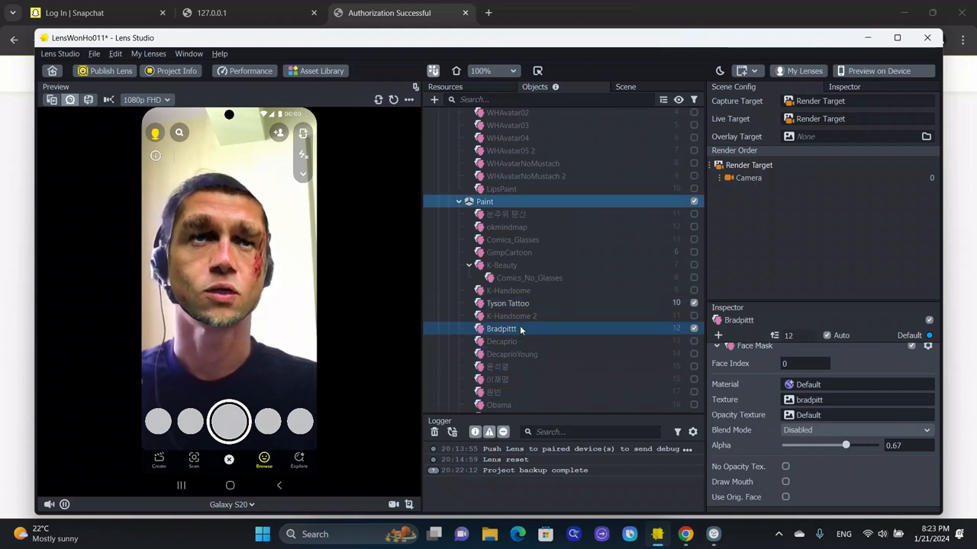
left_click(693, 432)
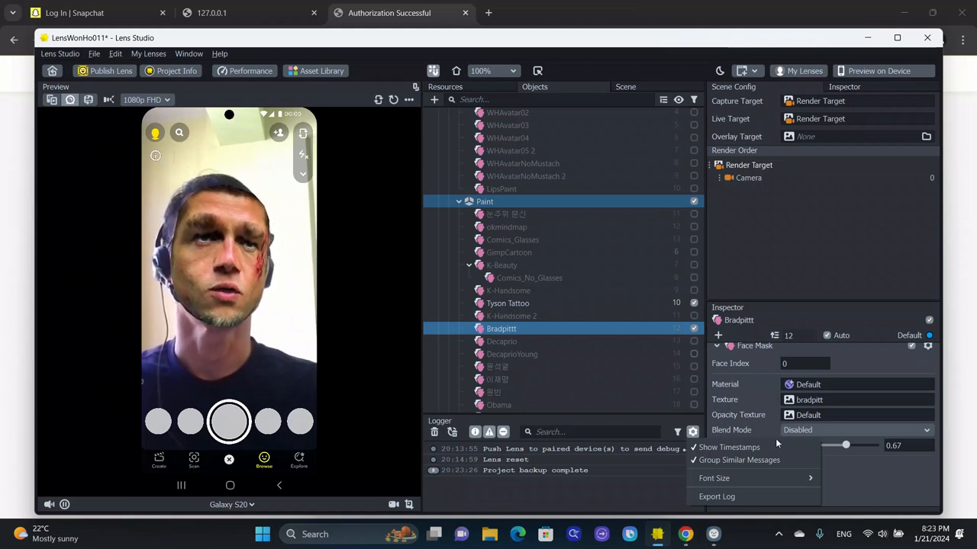
left_click(812, 430)
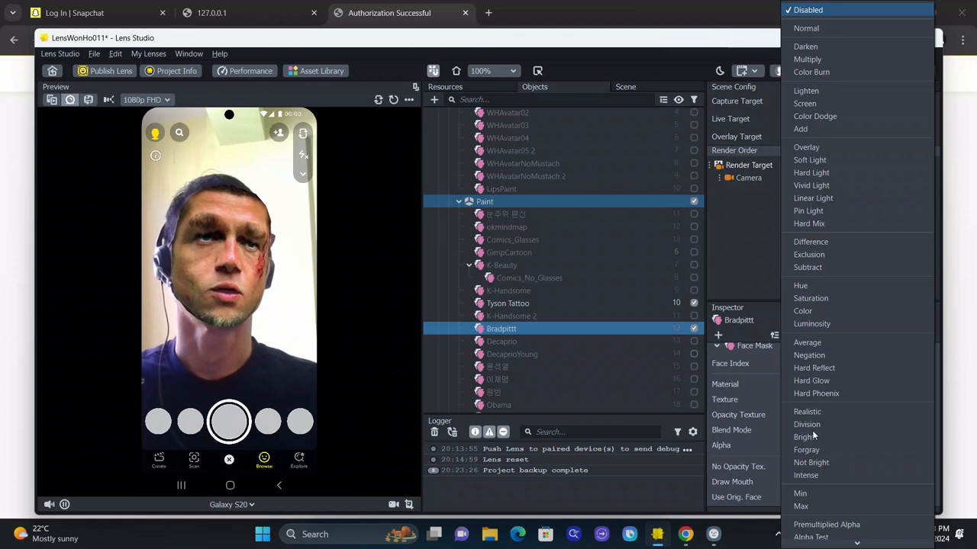
left_click(793, 29)
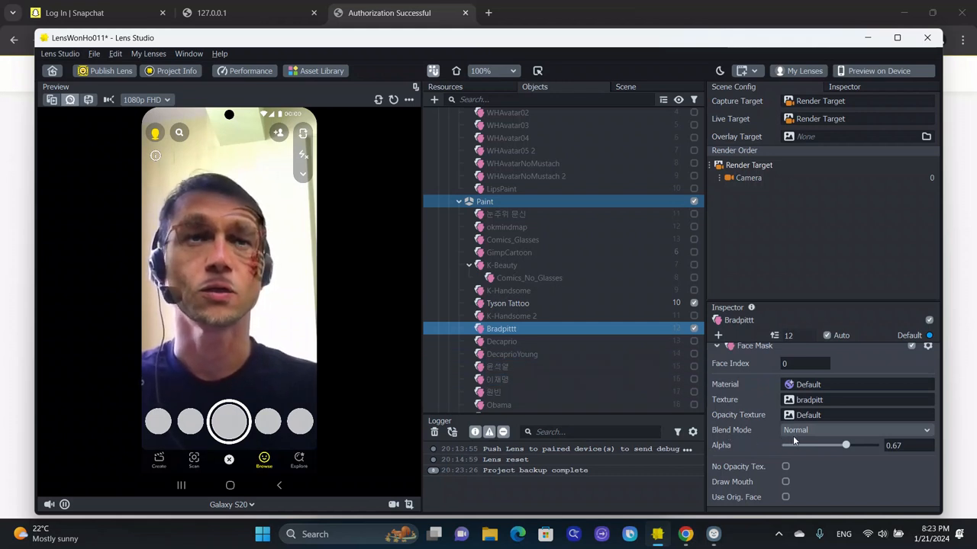
Check the Tyson Tattoo face mask's blend mode and alpha settings against the combined look in the preview
double_click(659, 330)
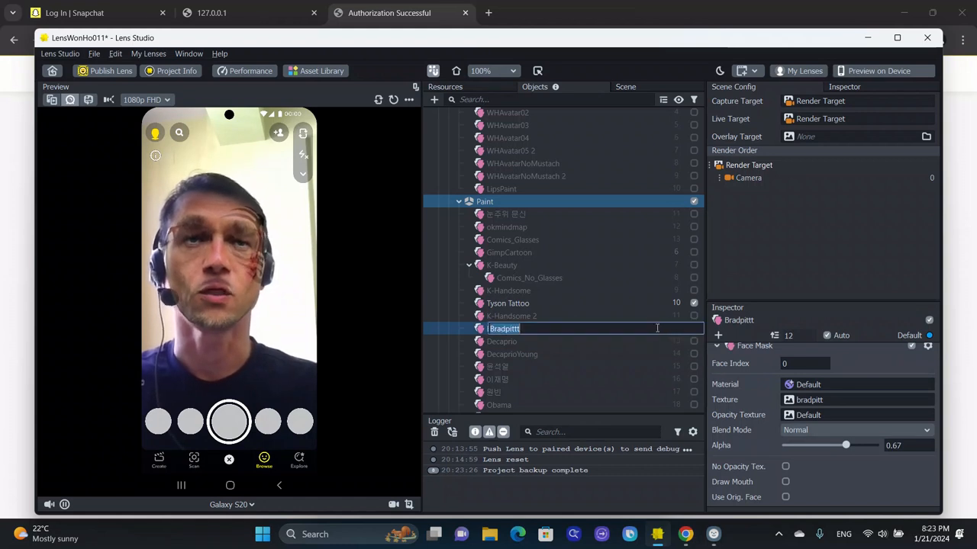
left_click(607, 304)
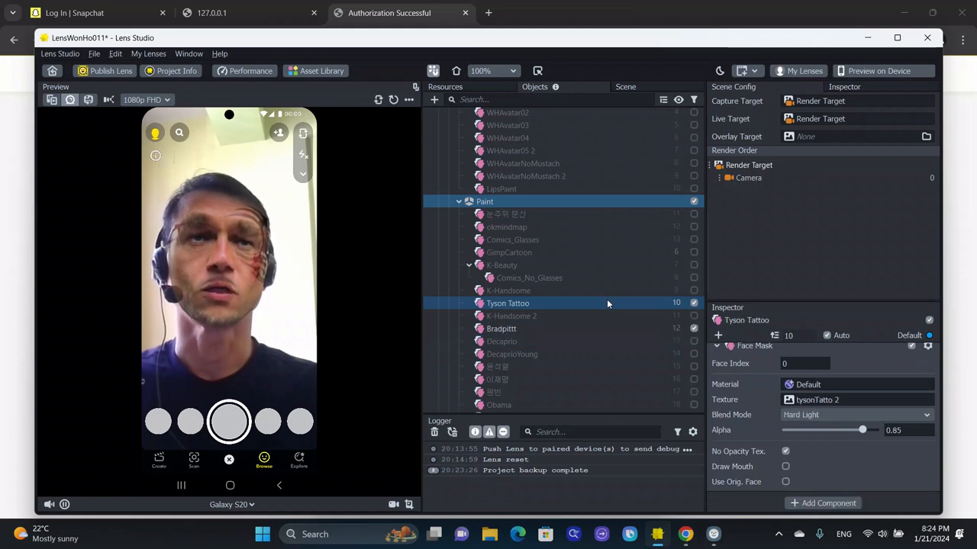
left_click(592, 328, "ctrl")
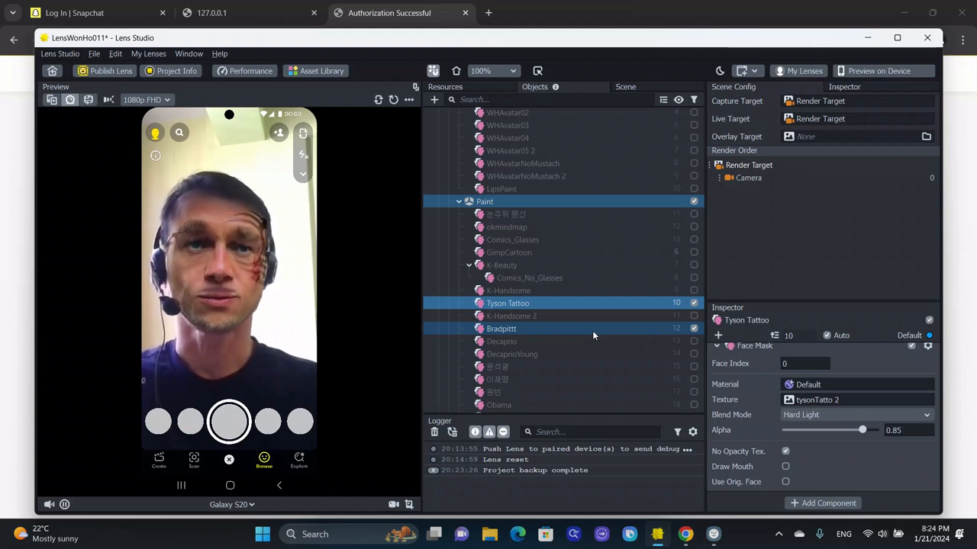
left_click(592, 329, "ctrl")
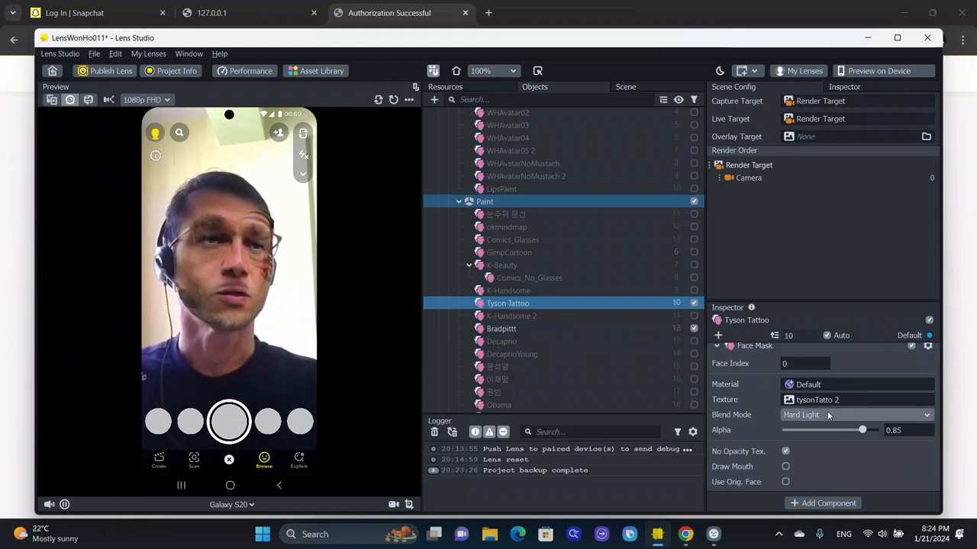
Switch the Bradpittt face mask's blend mode to Overlay
left_click(618, 327)
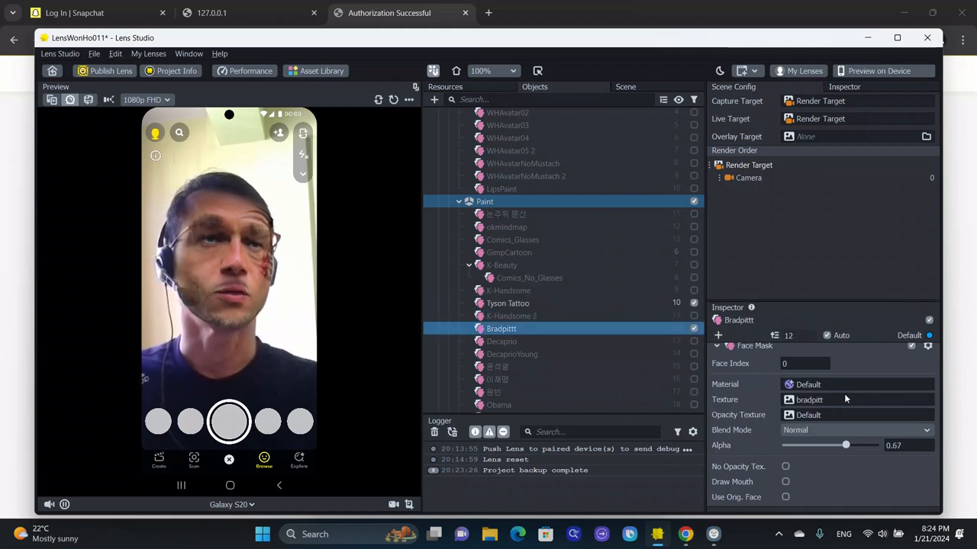
left_click(859, 432)
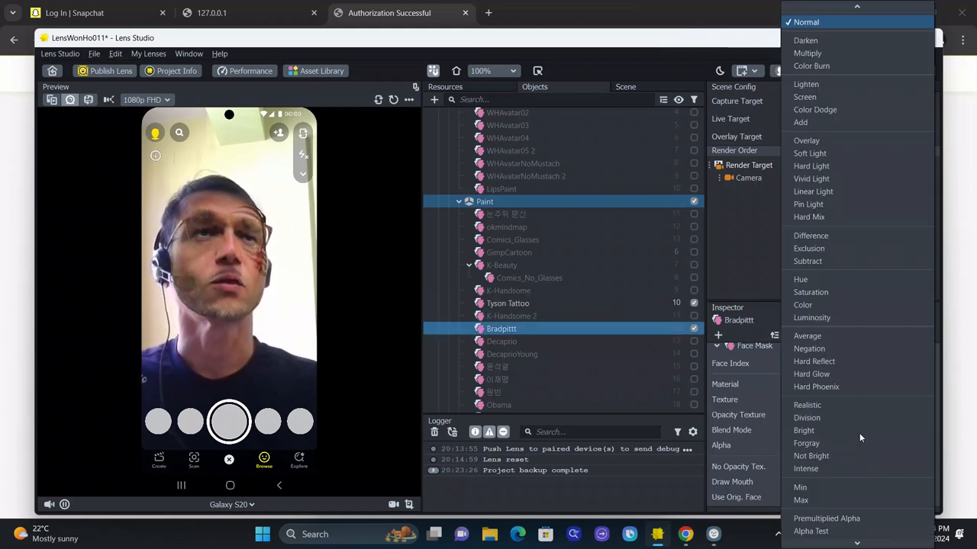
scroll(867, 150, "up", 1)
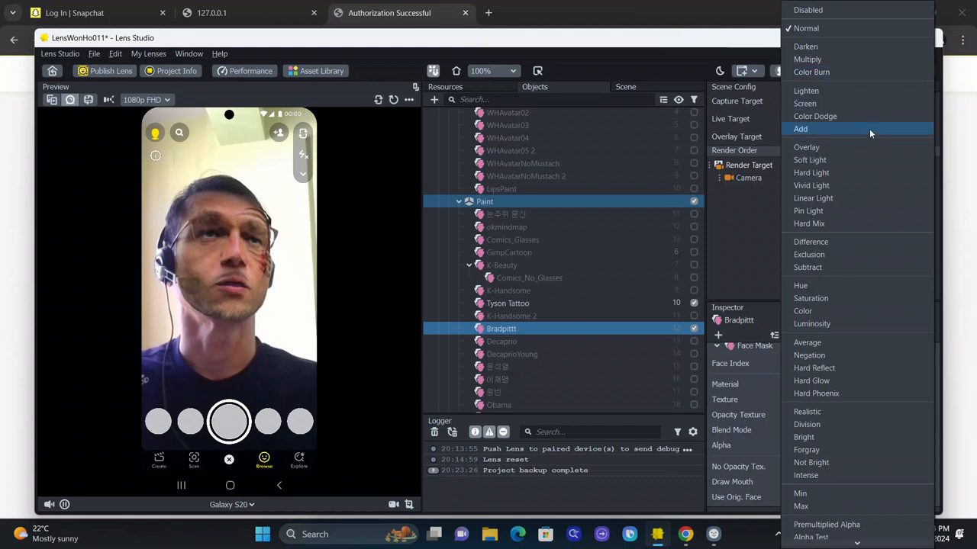
left_click(864, 150)
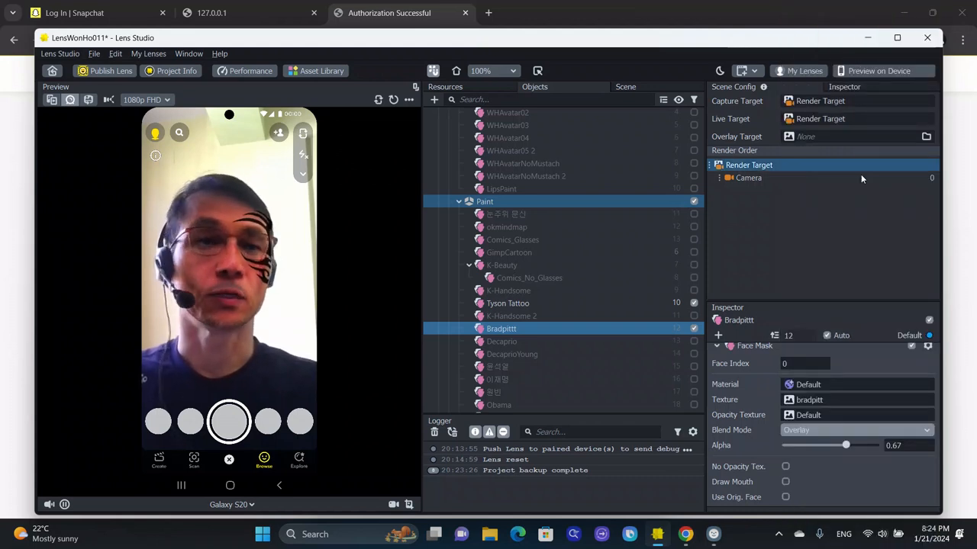
Adjust the Bradpittt face mask's alpha to about 0.71
left_click(846, 444)
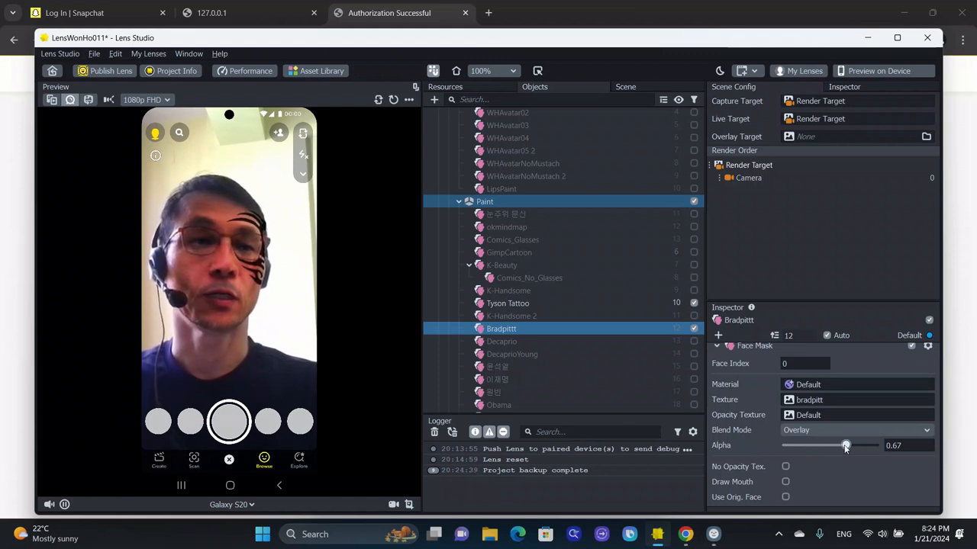
left_click_drag(842, 445, 963, 458)
left_click_drag(867, 448, 847, 451)
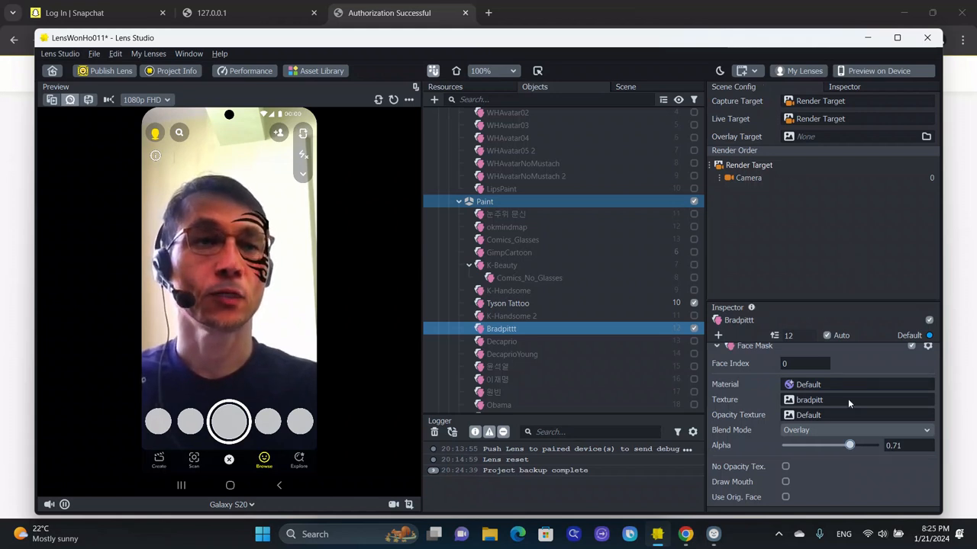
Try the Pin Light, Color and Soft Light blend modes in turn on the Bradpittt face mask
left_click(883, 432)
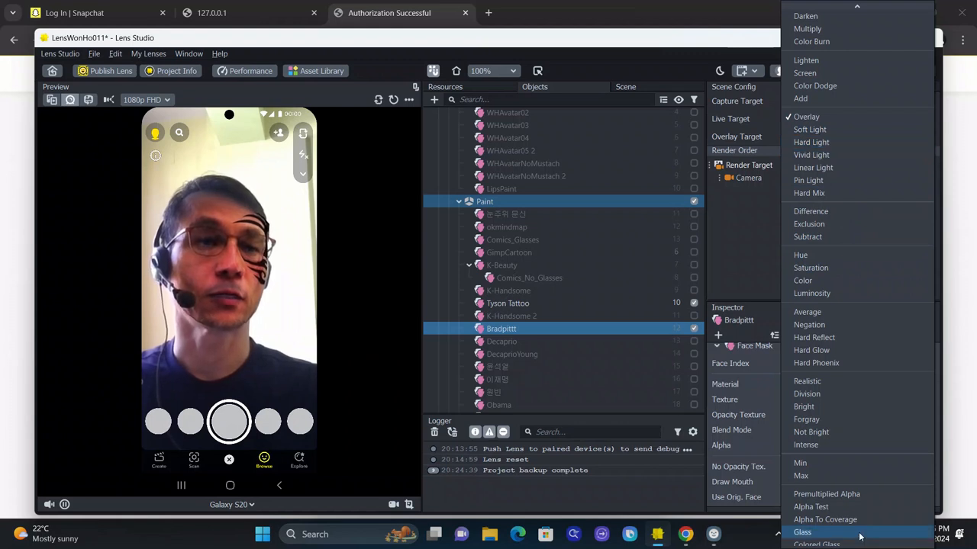
left_click(847, 183)
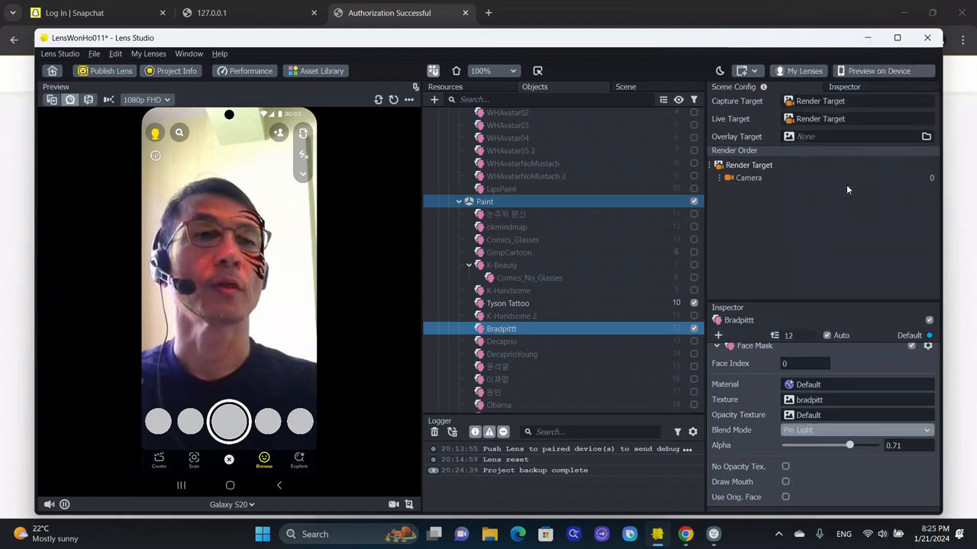
left_click(837, 431)
left_click(843, 279)
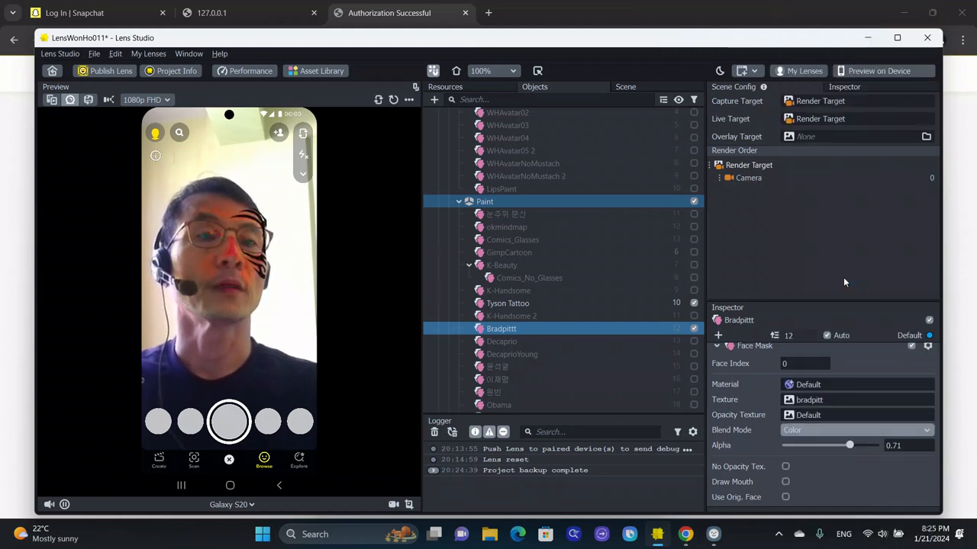
left_click(850, 432)
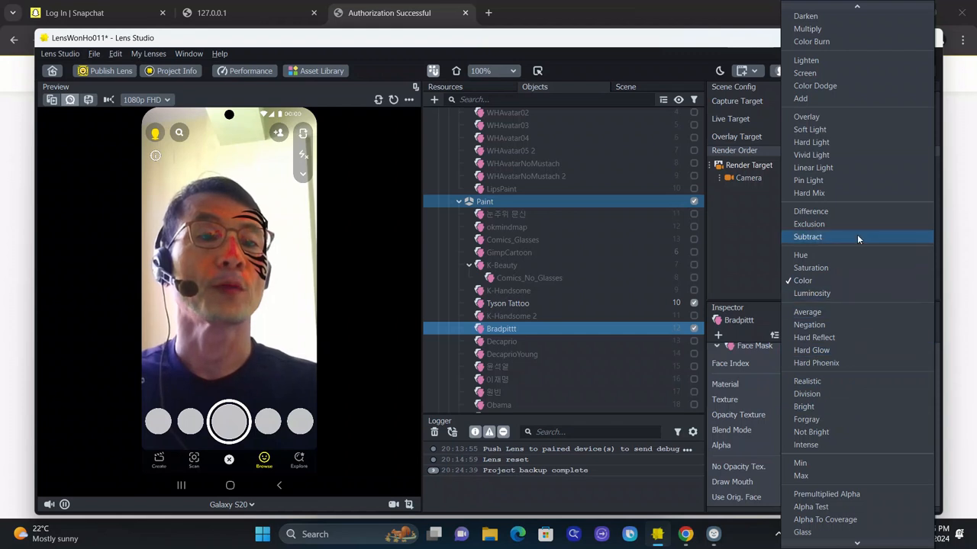
left_click(837, 129)
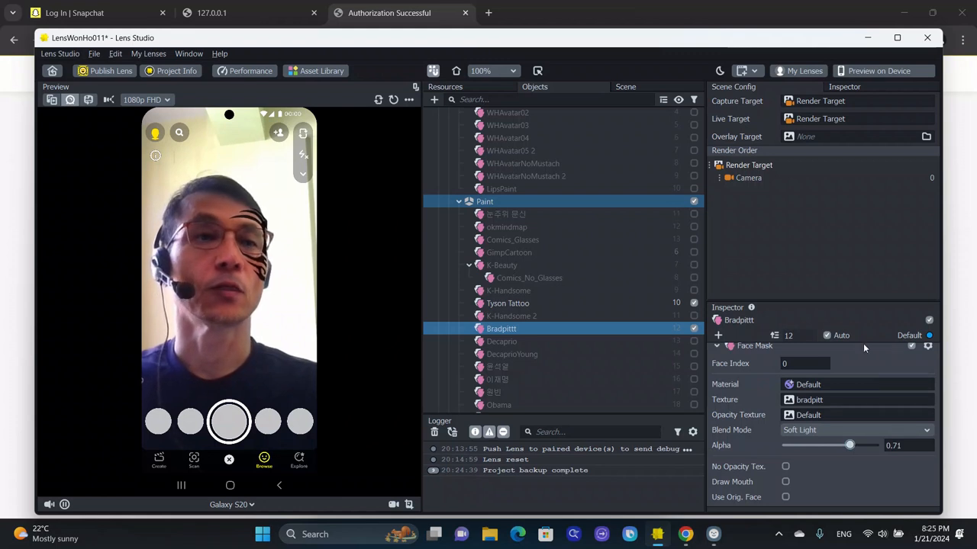
Set the Bradpittt face mask's blend mode to Hard Light
left_click(854, 429)
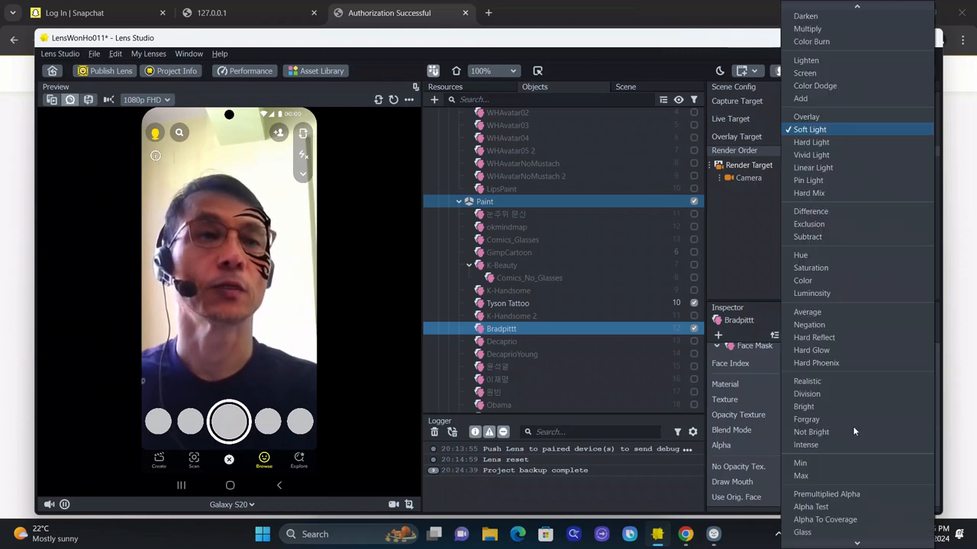
left_click(830, 142)
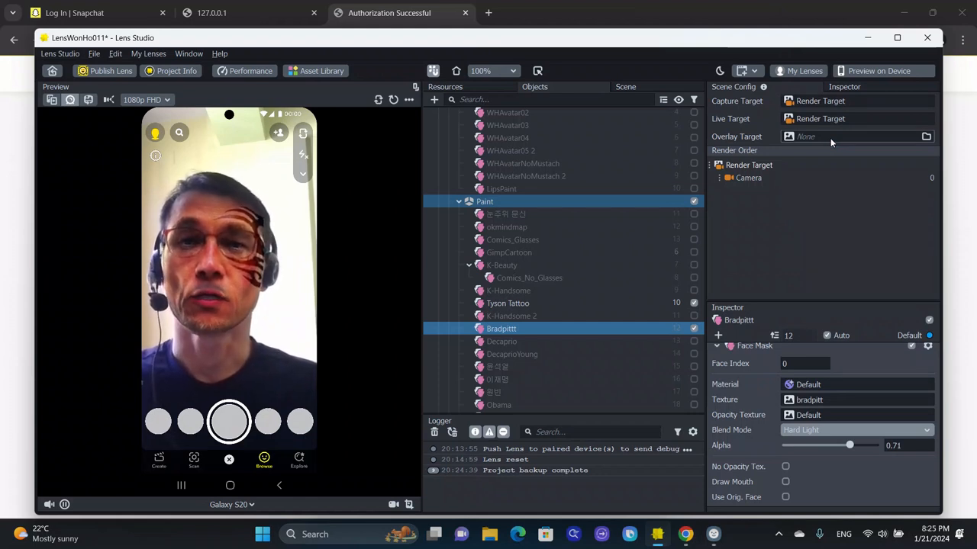
Set the Bradpittt face mask's blend mode to Glass and its alpha to 0.72
left_click(818, 432)
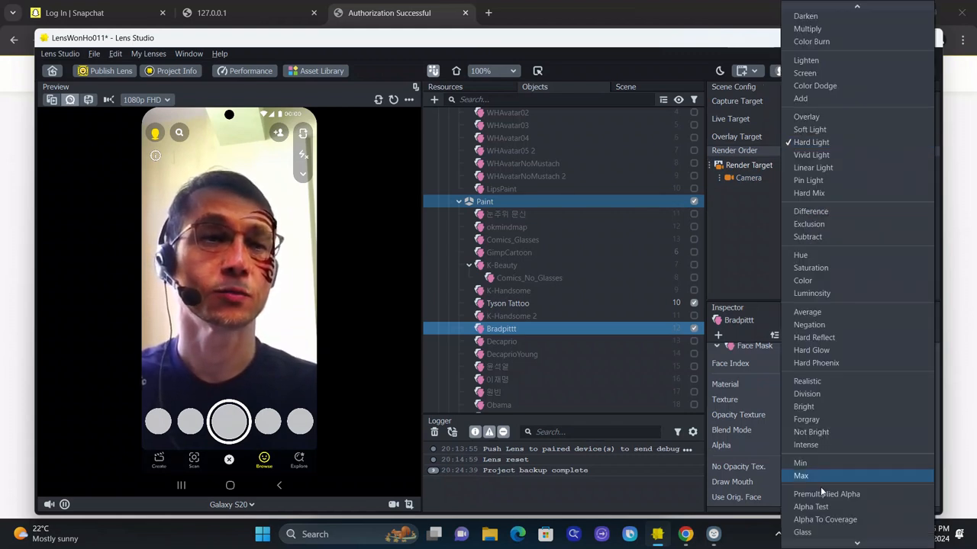
scroll(820, 487, "down", 1)
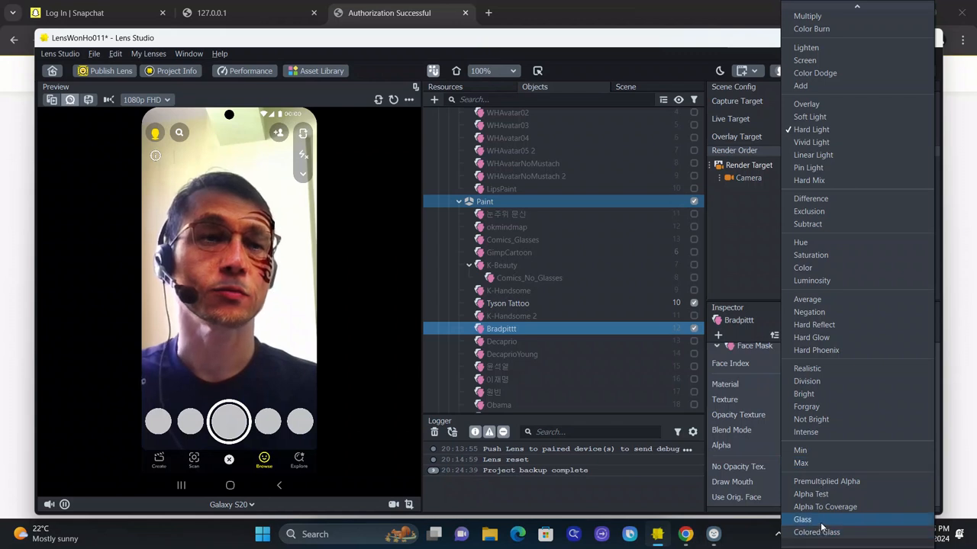
left_click(803, 520)
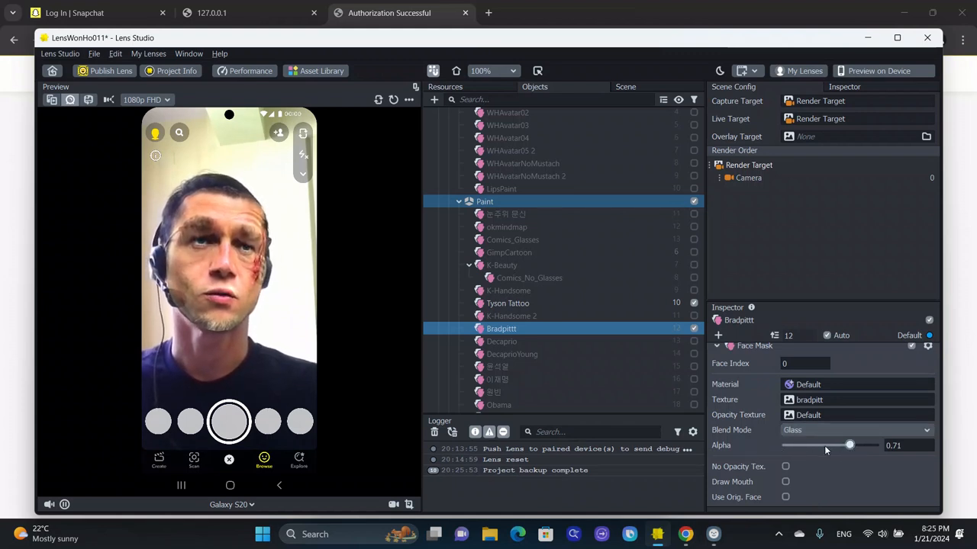
mouse_move(848, 446)
left_mouse_down()
mouse_move(757, 442)
mouse_move(850, 446)
left_mouse_up()
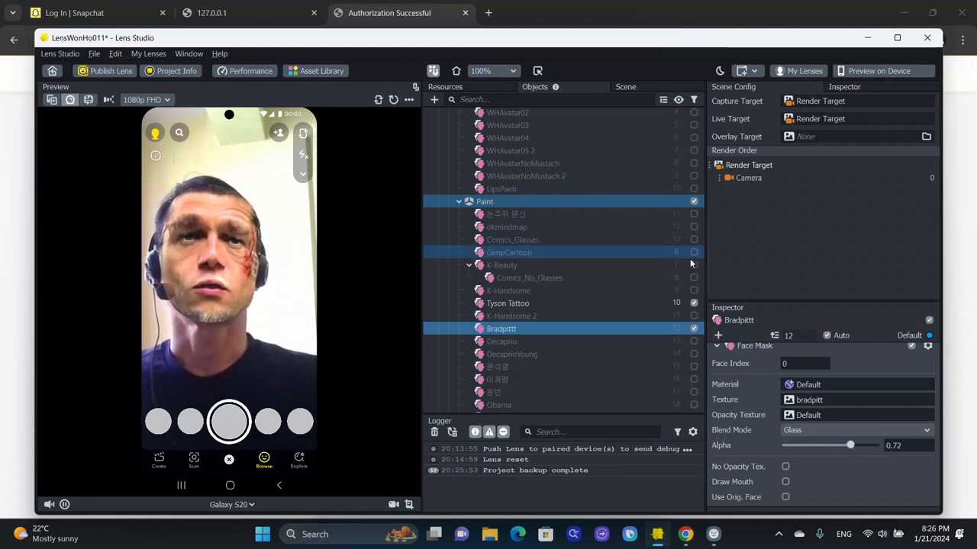
Make the K-Handsome 2, Decaprio and DecaprioYoung face masks visible together with the already enabled paints
left_click(693, 317)
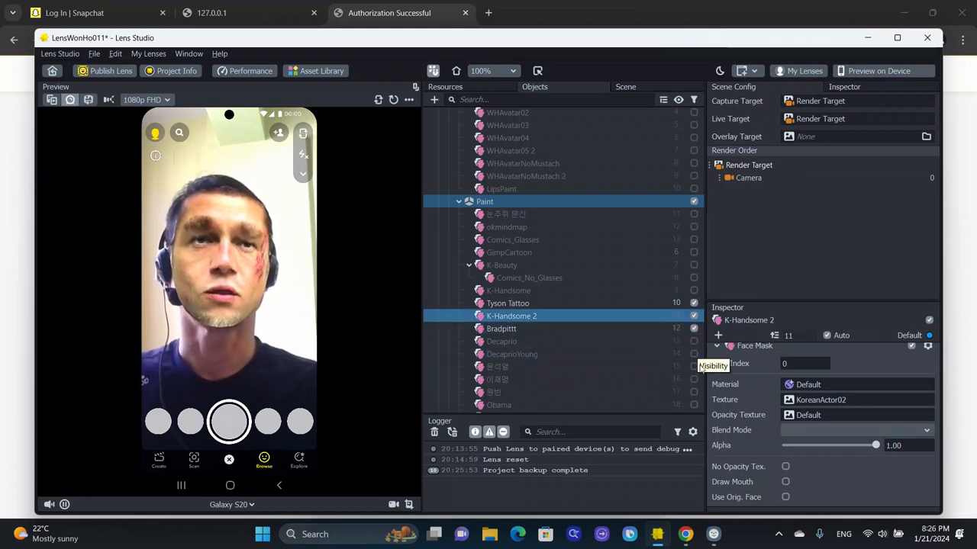
left_click(690, 341)
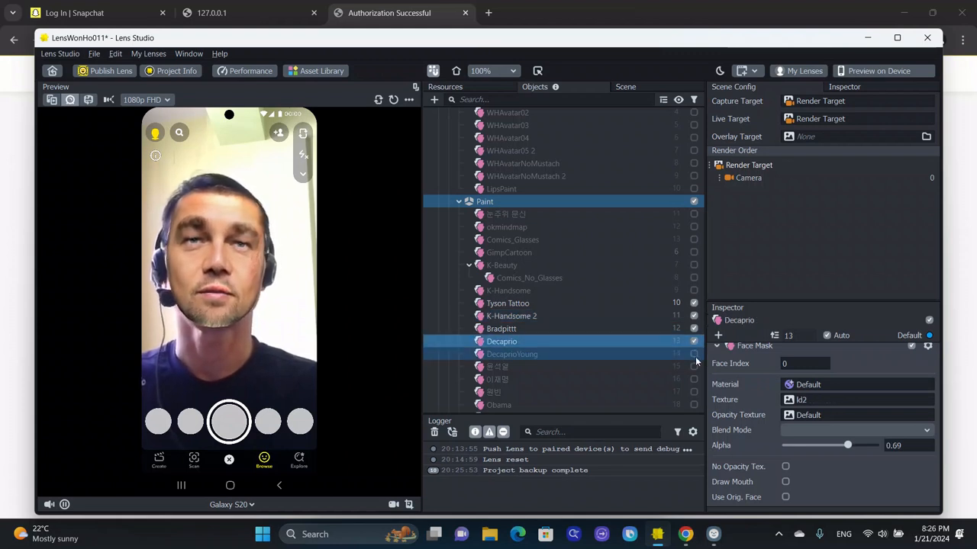
left_click(693, 354)
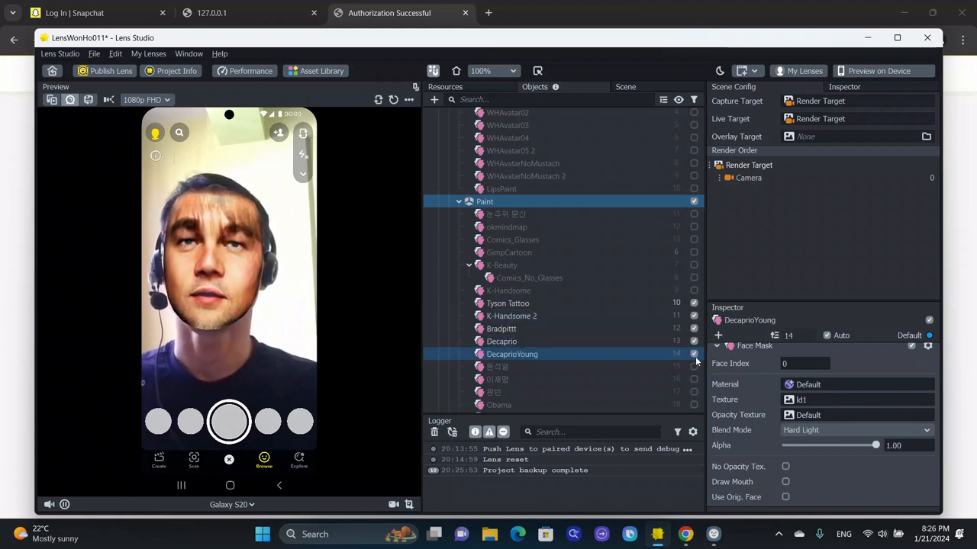
double_click(625, 354)
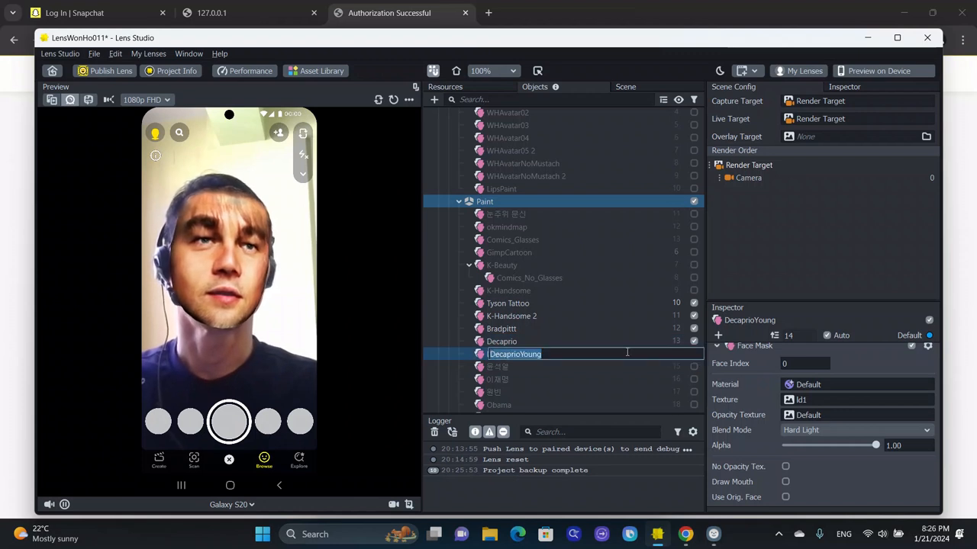
left_click(555, 342)
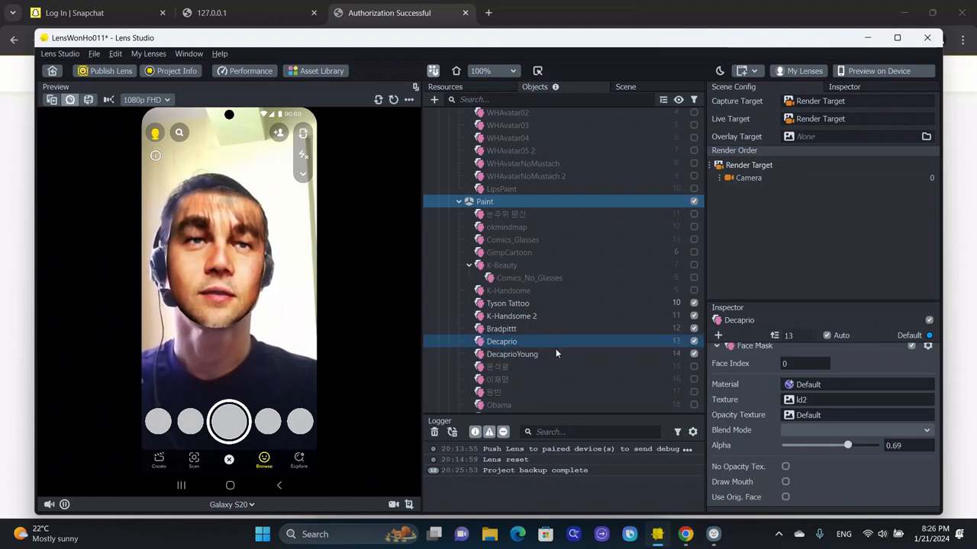
left_click(557, 354)
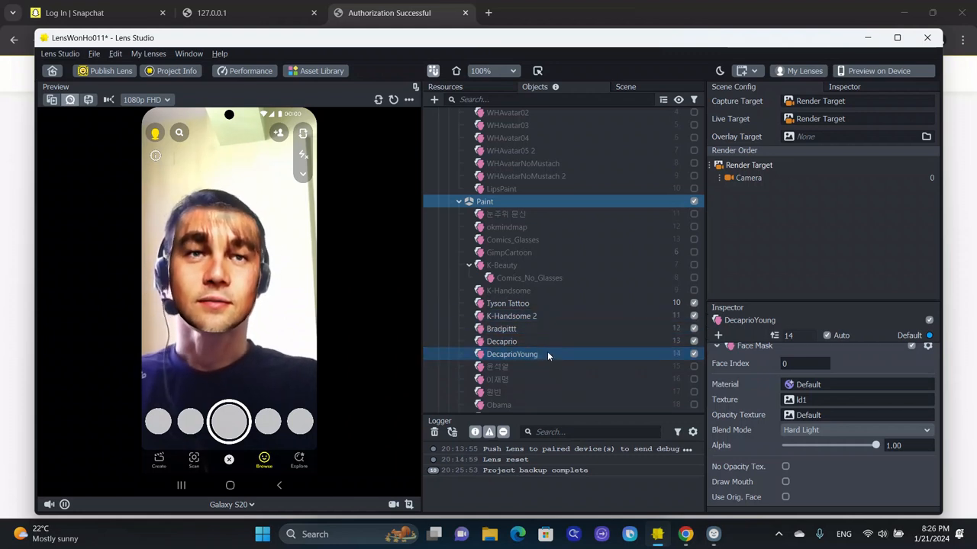
Hide the DecaprioYoung, Decaprio, Bradpittt, K-Handsome 2 and Tyson Tattoo face masks
left_click(693, 354)
left_click(694, 342)
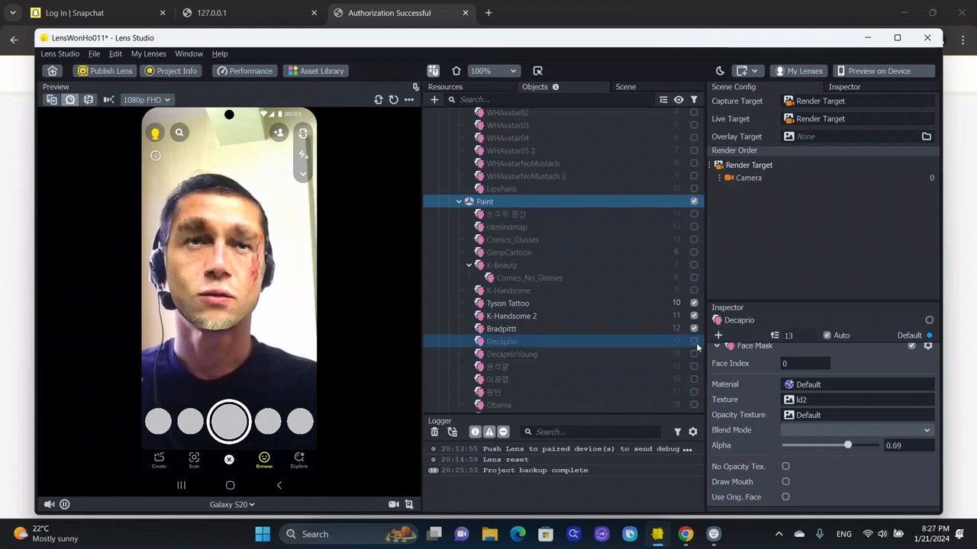
left_click(693, 329)
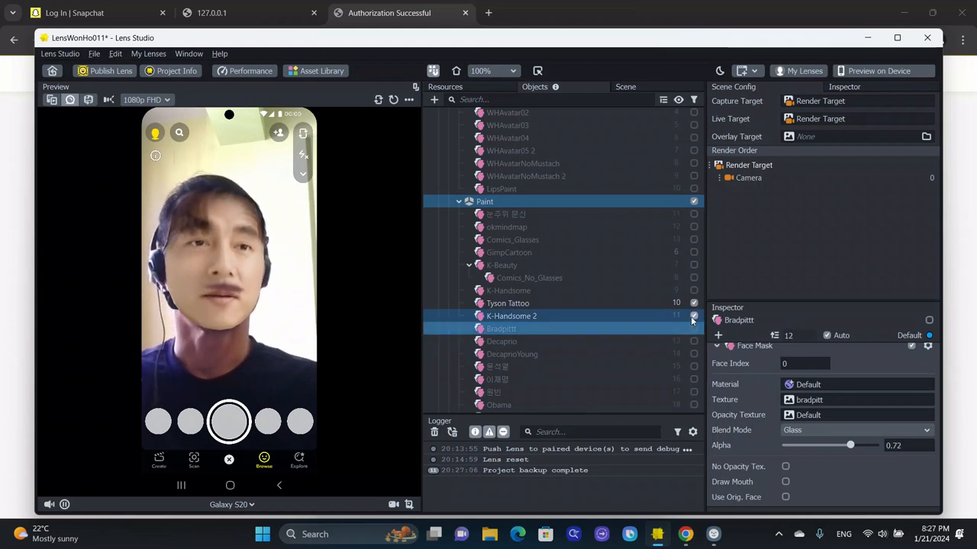
left_click(693, 315)
left_click(694, 303)
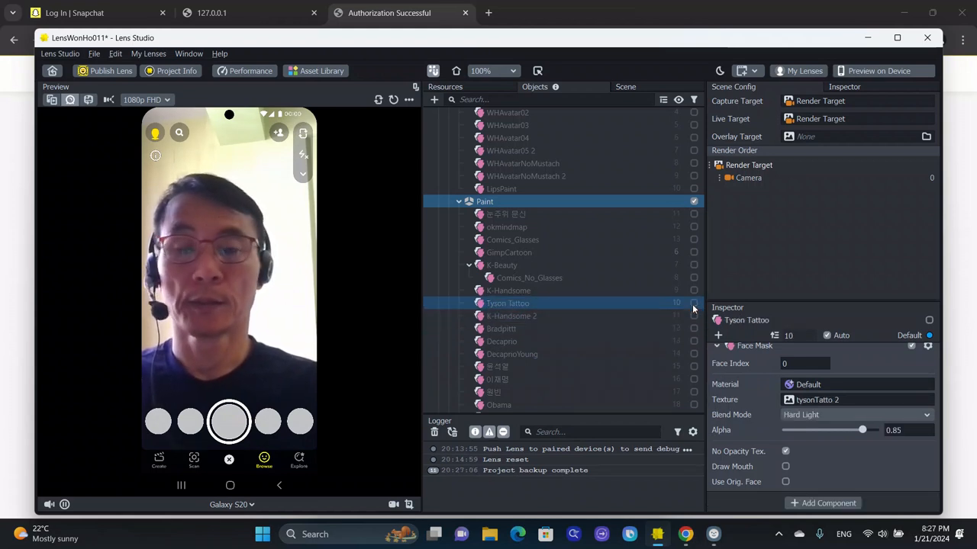
Make only the DecaprioYoung face mask visible in the Paint group
scroll(631, 322, "down", 1)
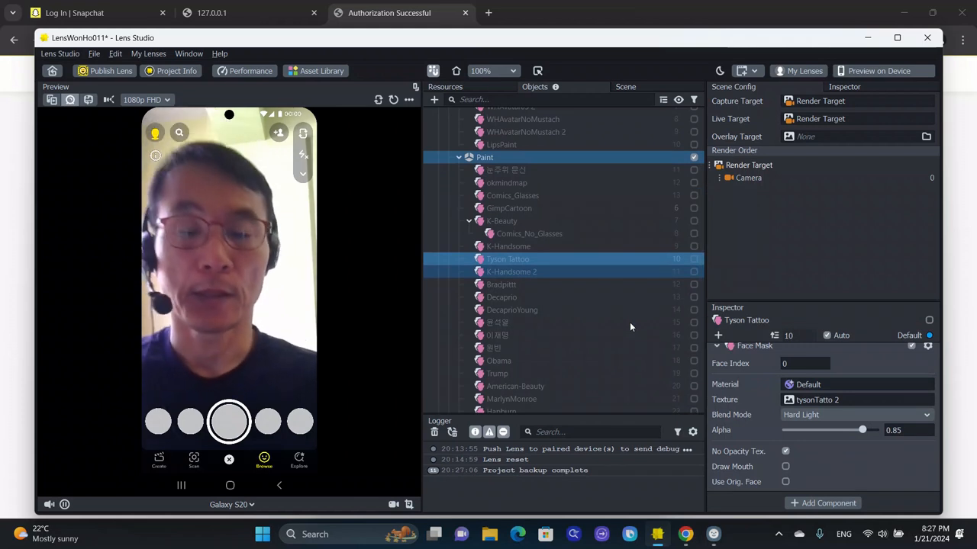
left_click(647, 308)
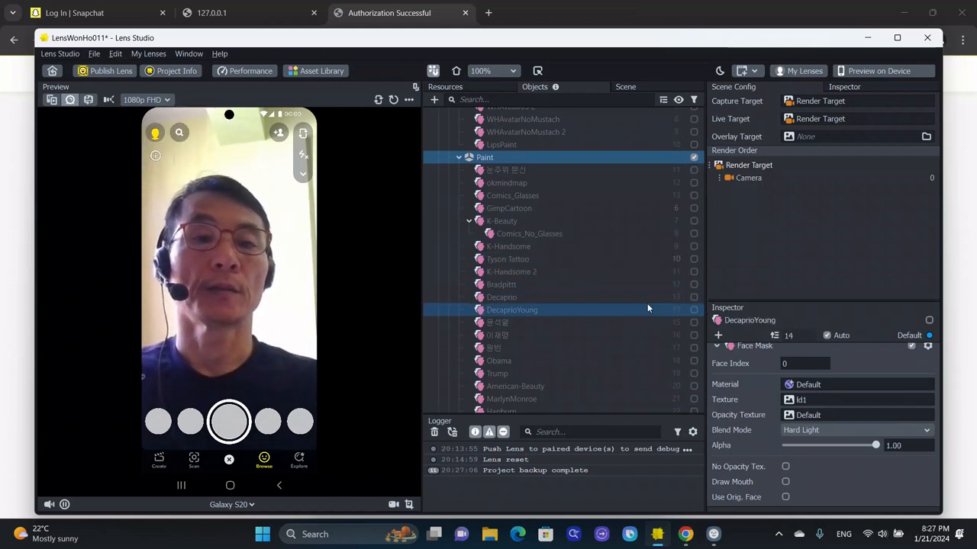
left_click(694, 311)
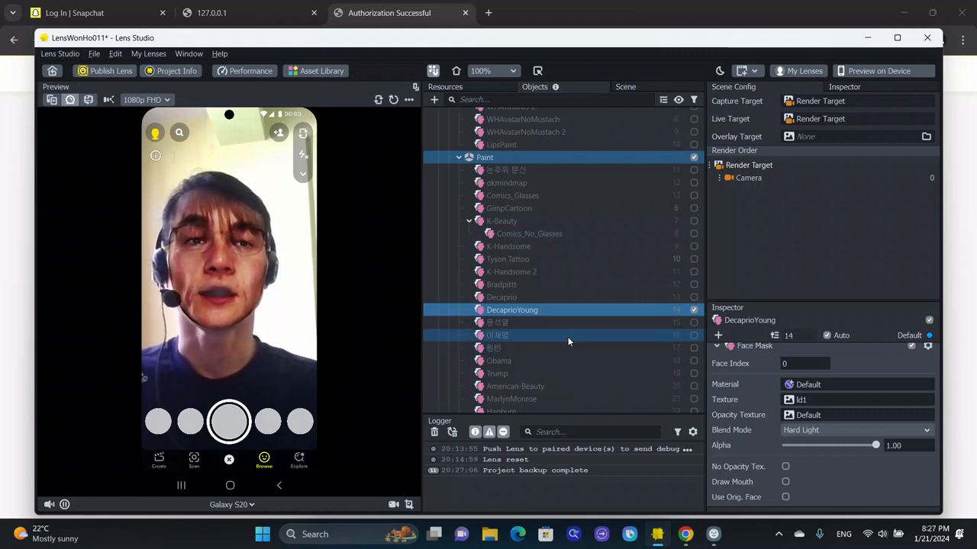
Duplicate the K-Handsome 2 face mask in the Paint group
left_click(521, 276)
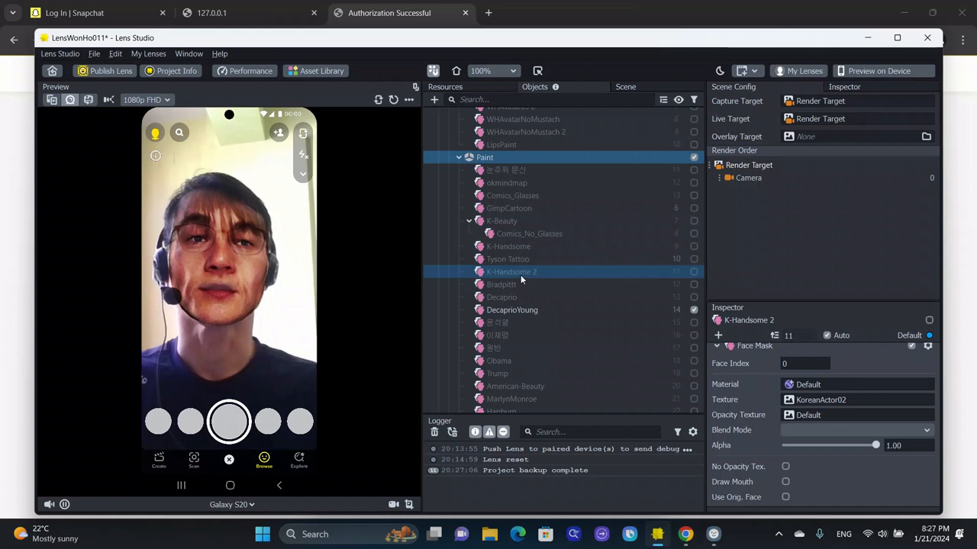
left_click(520, 275)
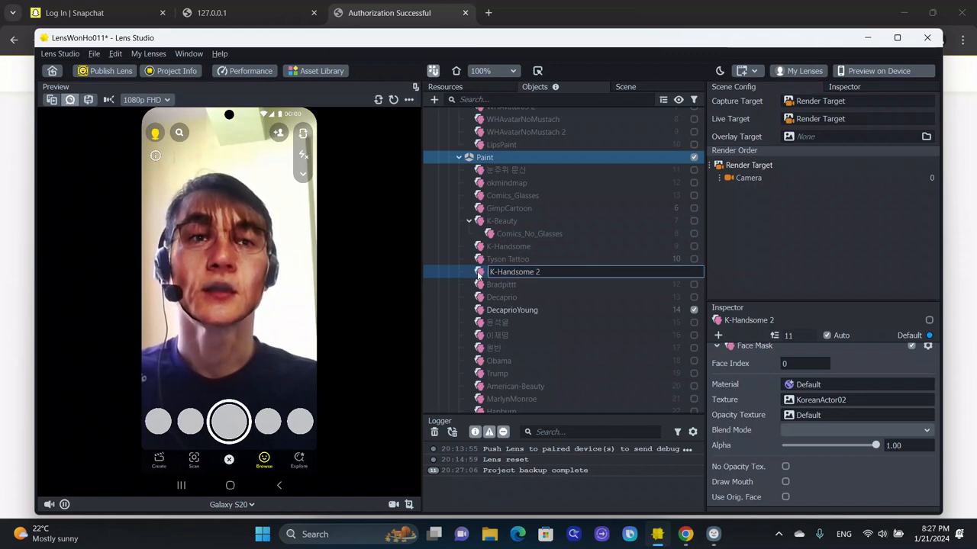
left_click(485, 275)
left_click(535, 285)
left_click(531, 274)
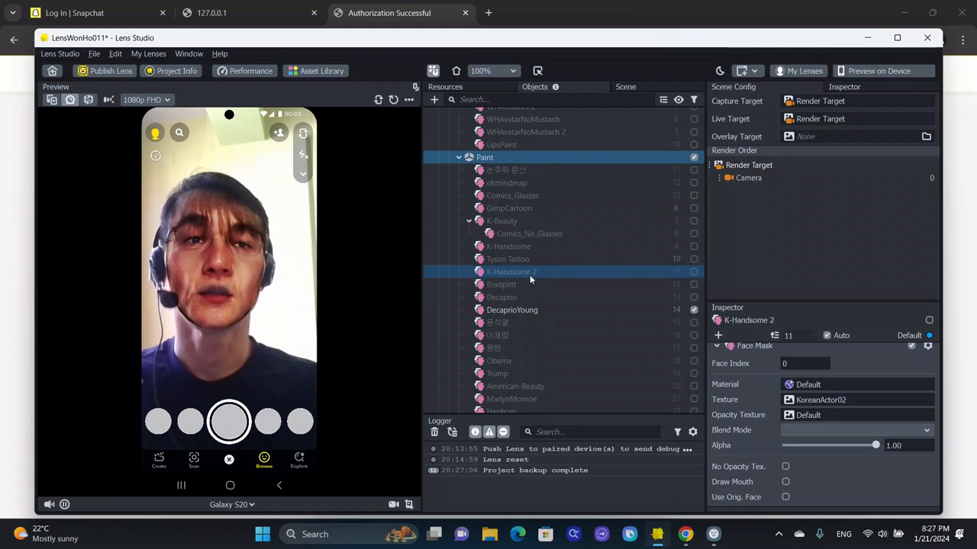
right_click(530, 279)
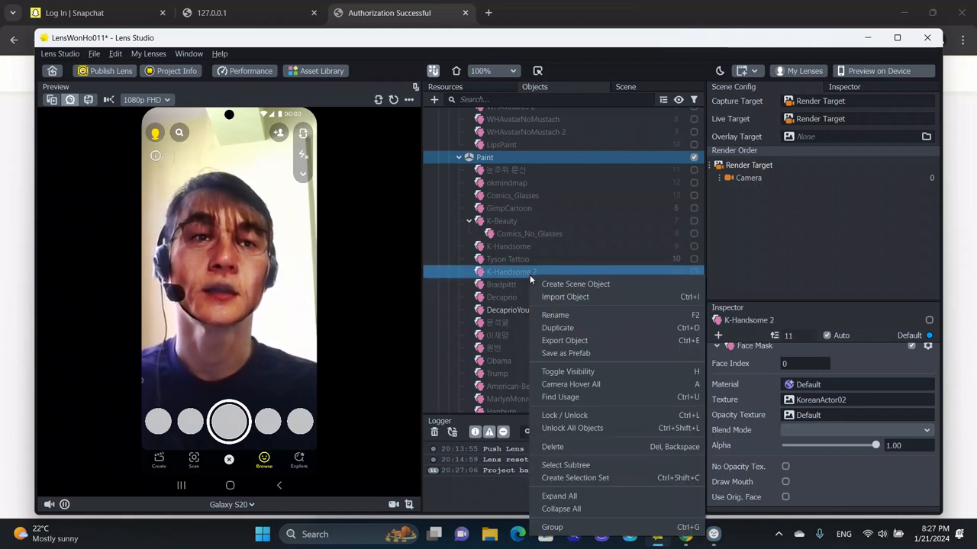
left_click(563, 330)
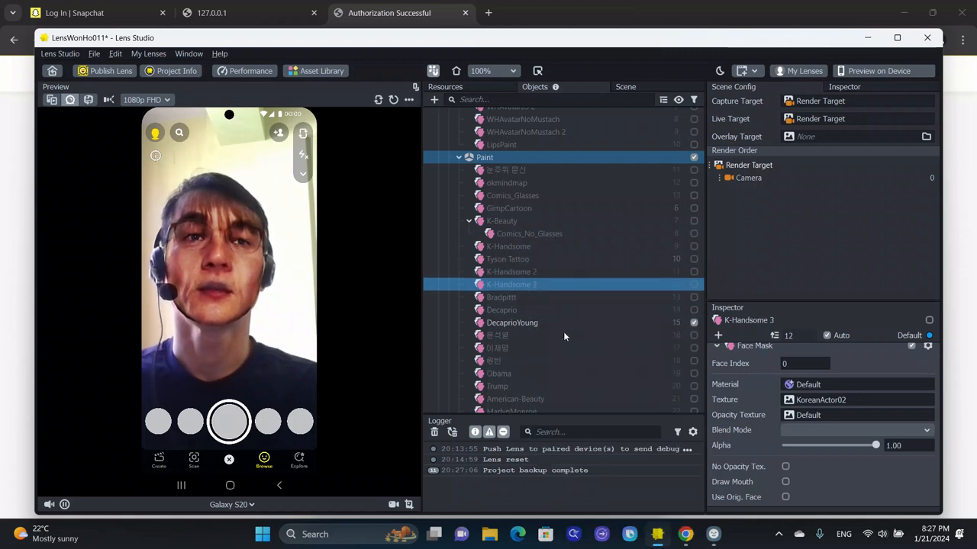
Rename the duplicated face mask as Dupcate01
double_click(521, 284)
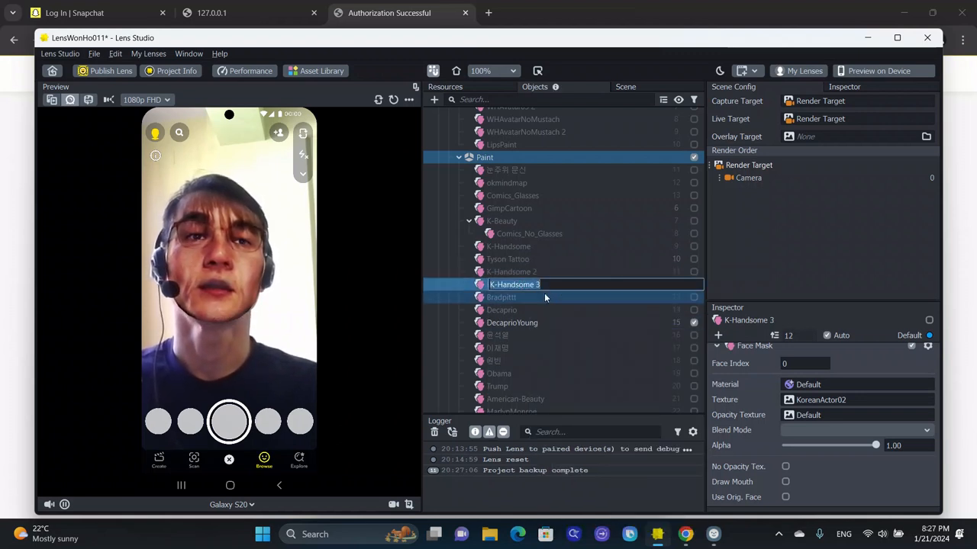
key("BackSpace")
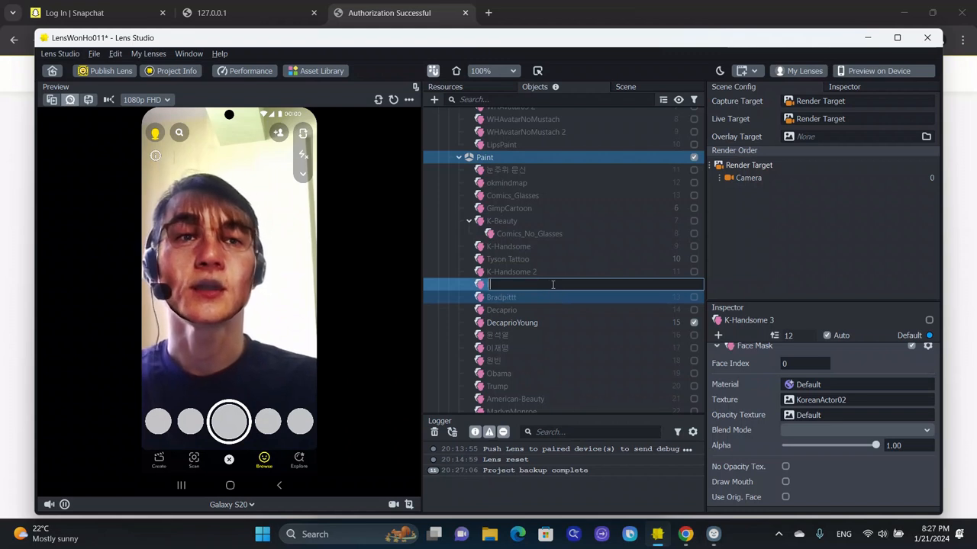
type("D")
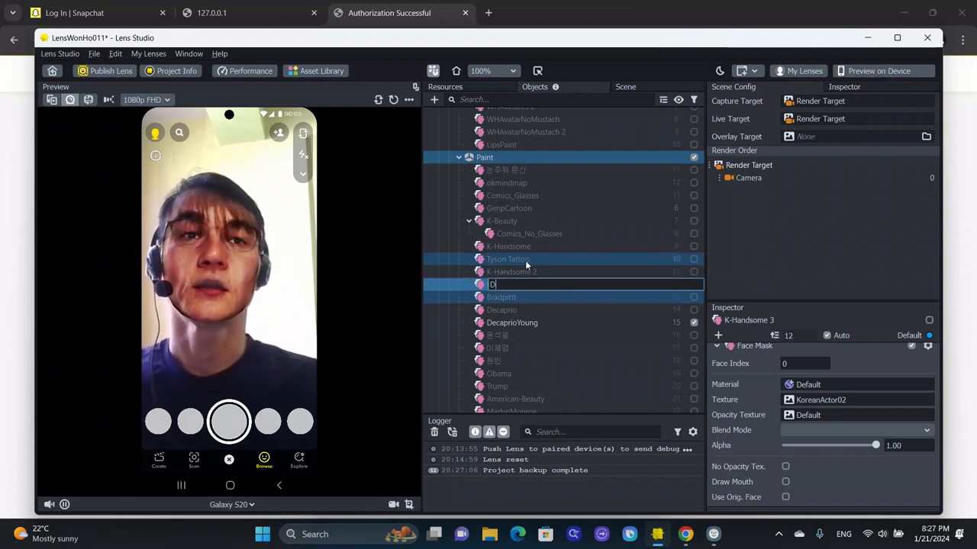
type("uplivs")
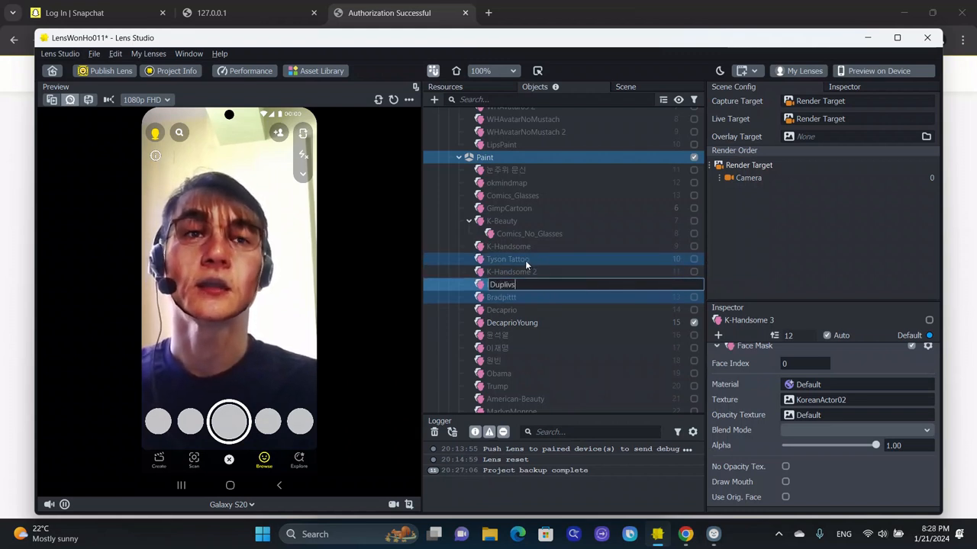
key("BackSpace")
key("BackSpace")
key("BackSpace")
type("v")
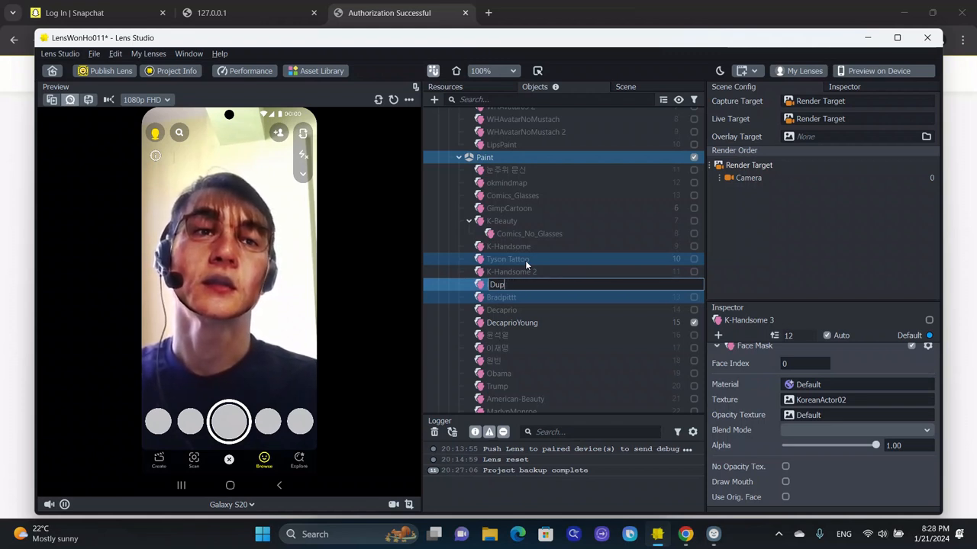
type("cate01")
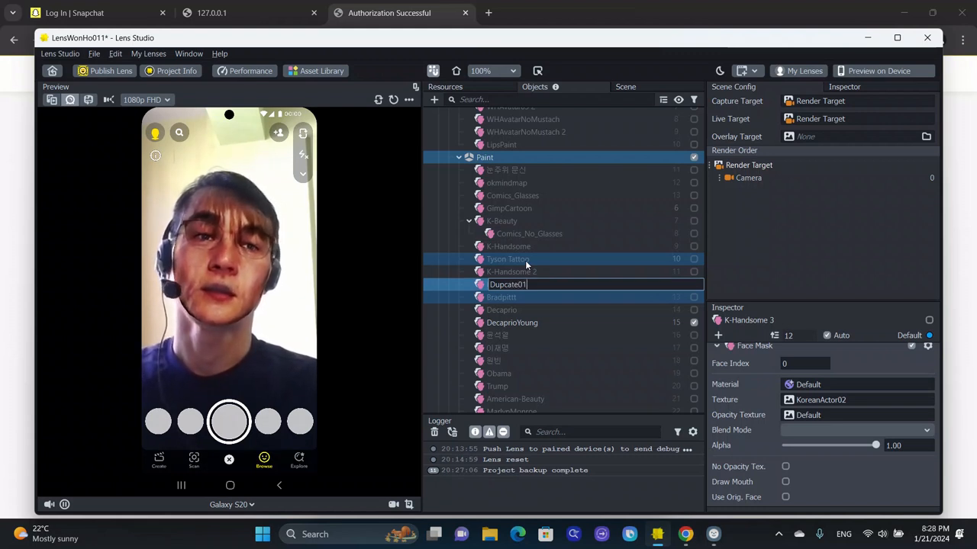
key("Return")
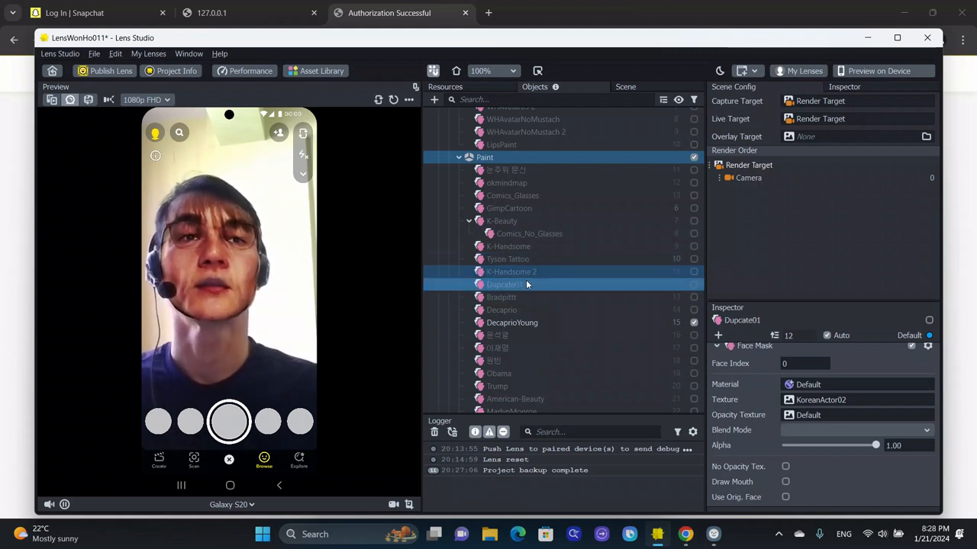
Hide the DecaprioYoung face mask and make Dupcate01 visible
left_click(527, 283)
key("End")
left_click(487, 289)
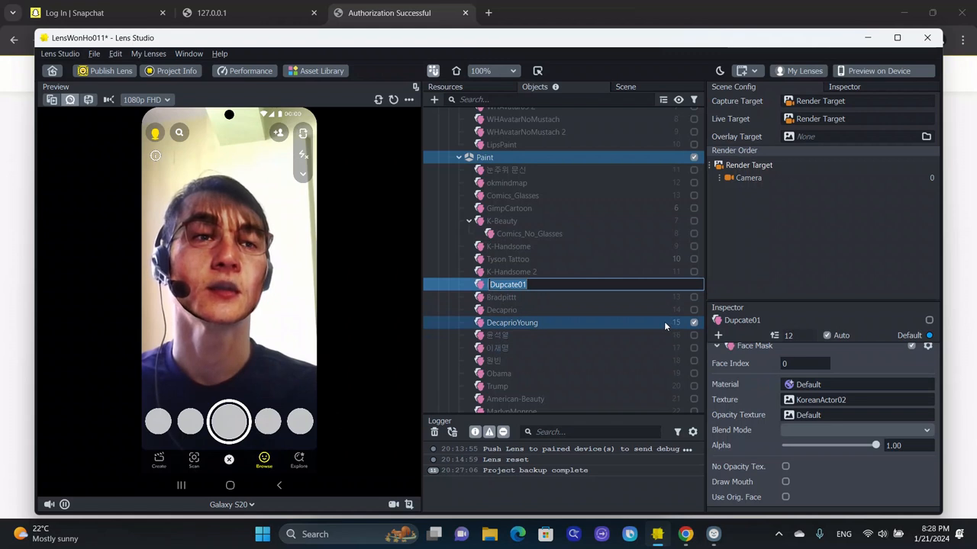
left_click(695, 323)
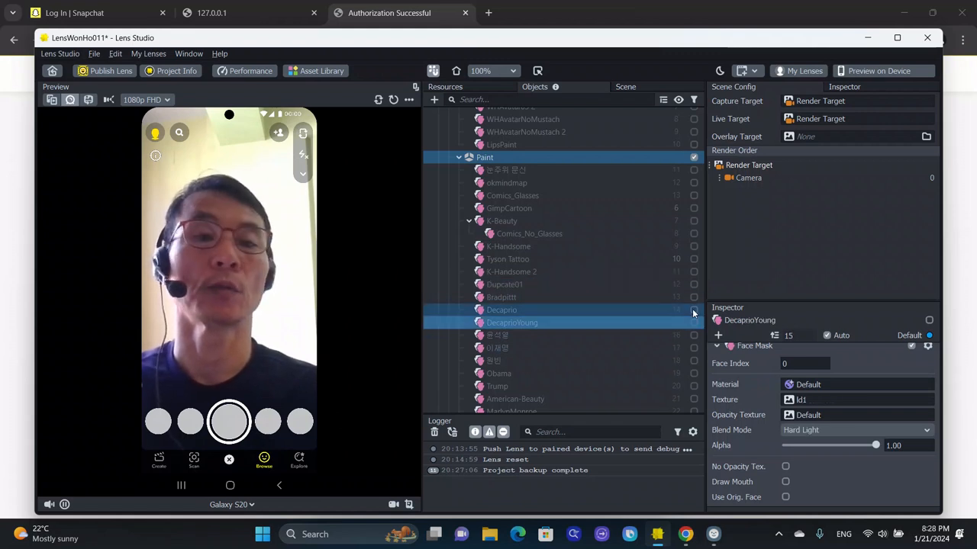
left_click(694, 285)
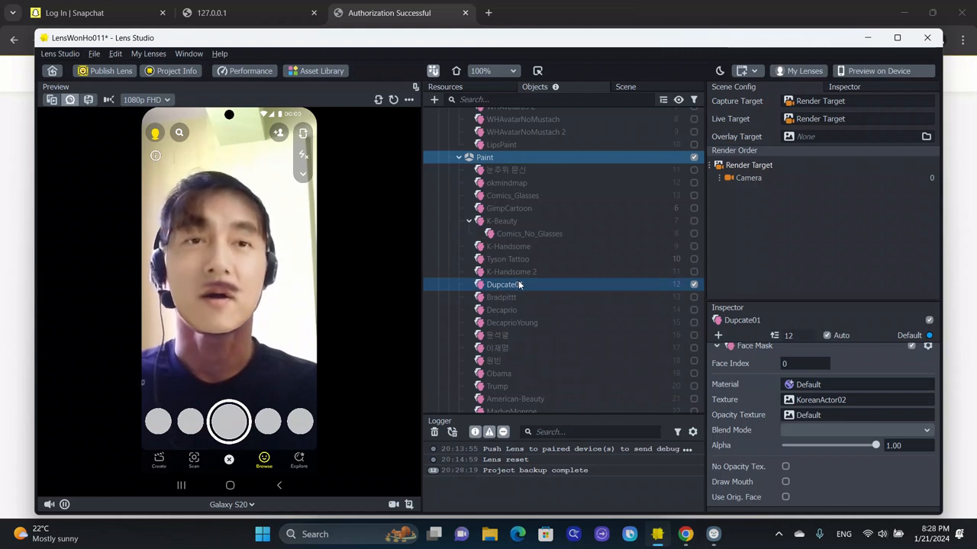
Replace the Dupcate01 face mask's texture with WHAvatar04
scroll(810, 419, "down", 1)
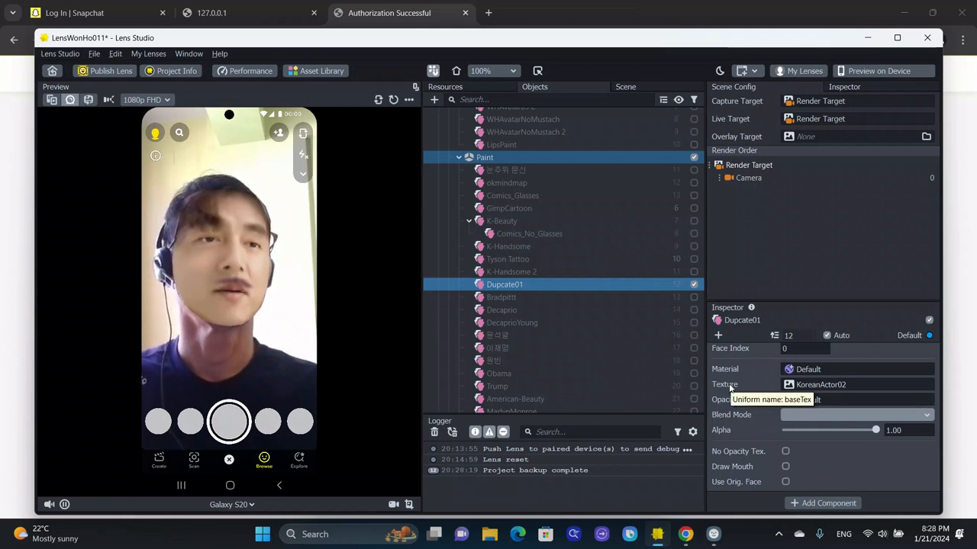
left_click(832, 387)
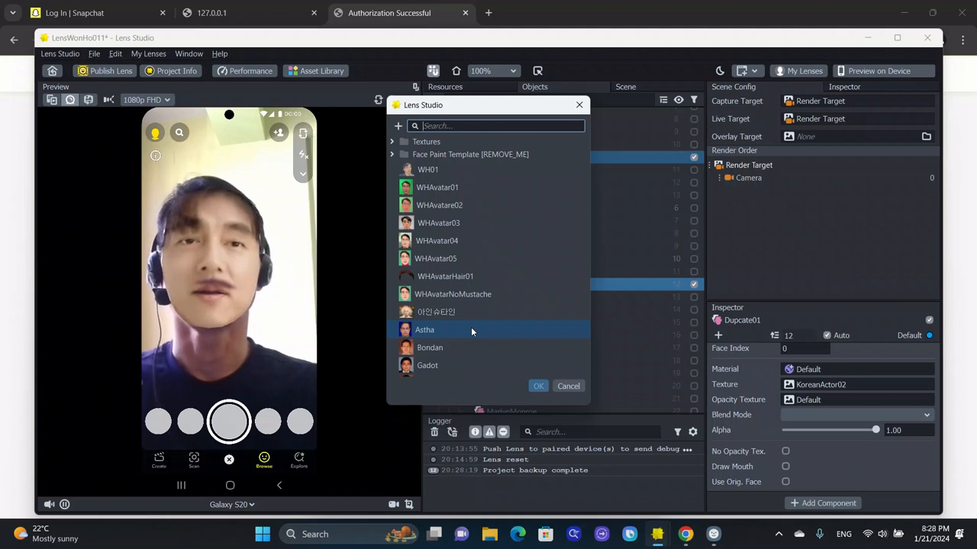
left_click(445, 242)
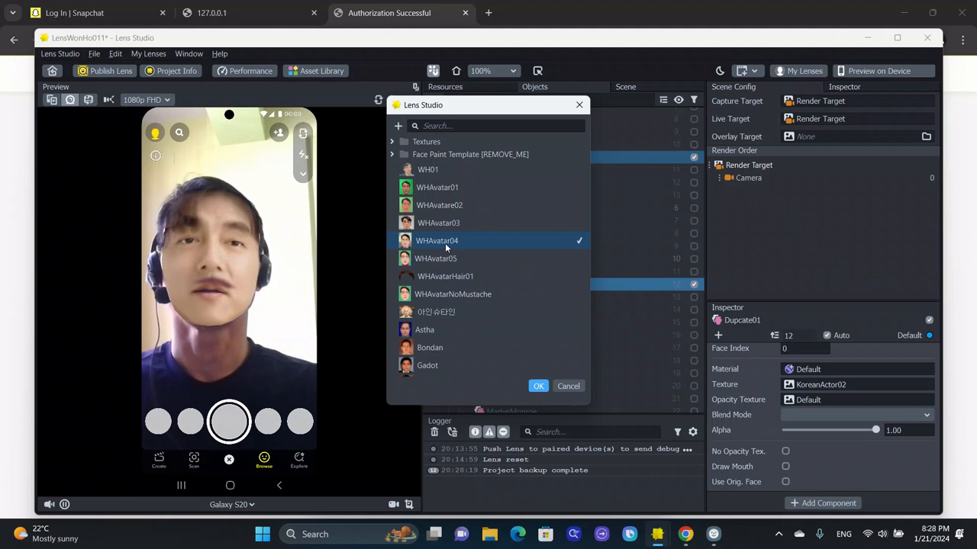
double_click(445, 243)
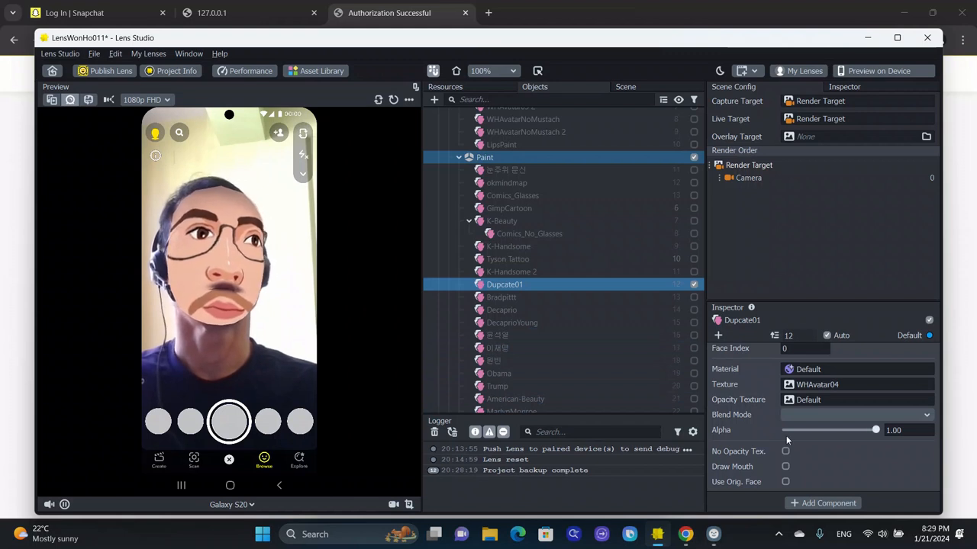
Examine the Dupcate01 face mask's settings and how its WHAvatar04 texture lines up with the face mesh
scroll(786, 435, "up", 4)
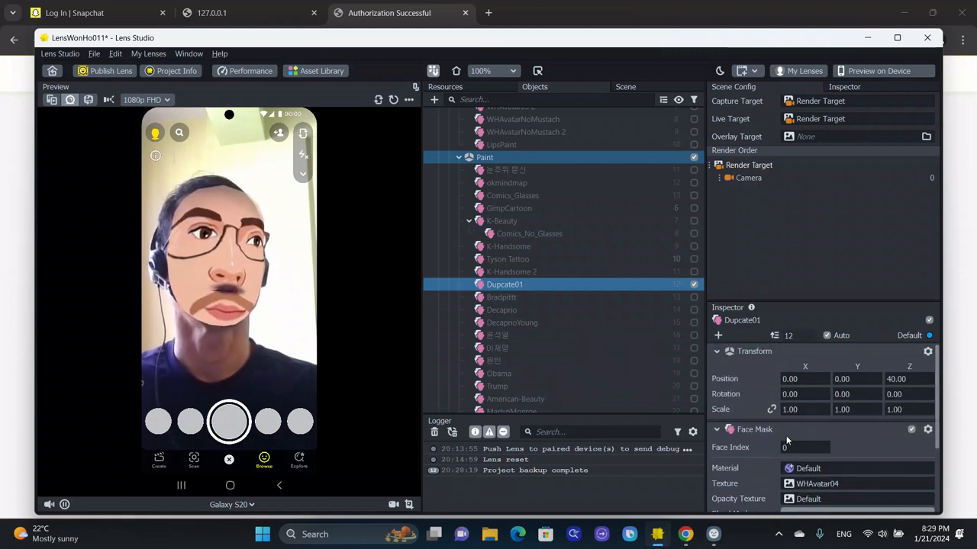
scroll(786, 435, "down", 4)
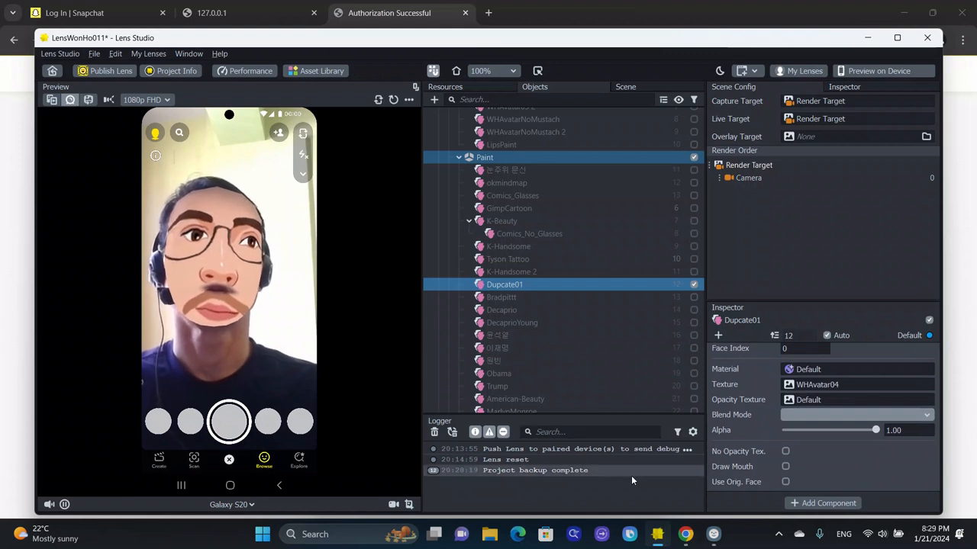
left_click(636, 88)
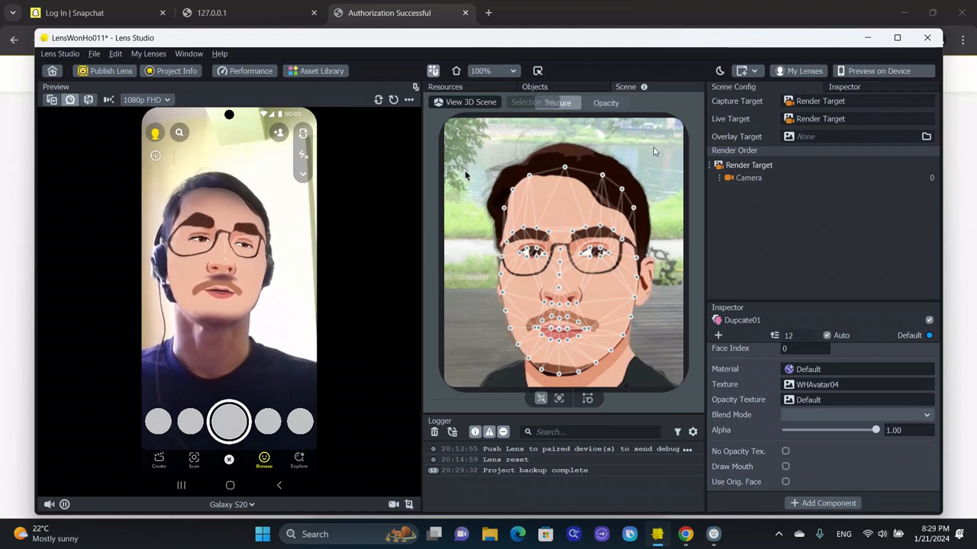
left_click(573, 88)
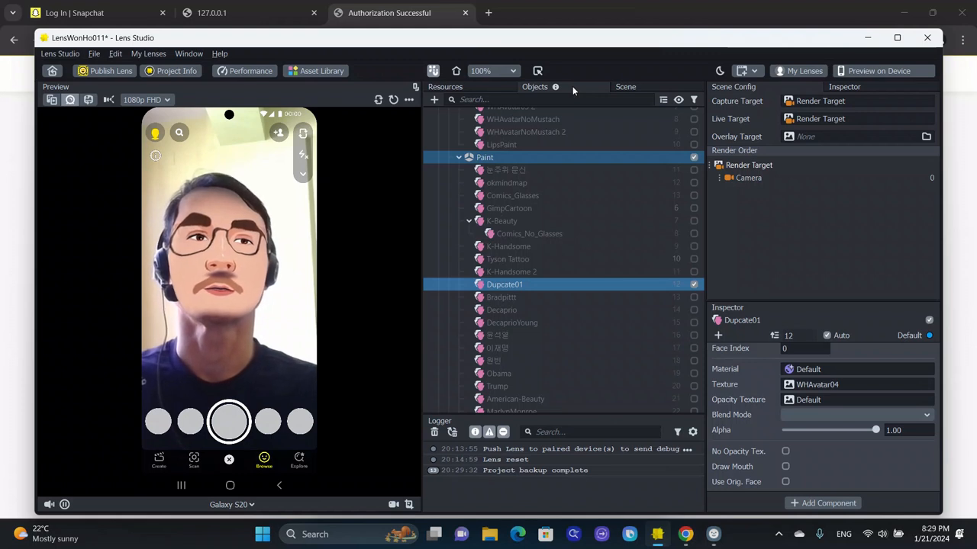
double_click(505, 285)
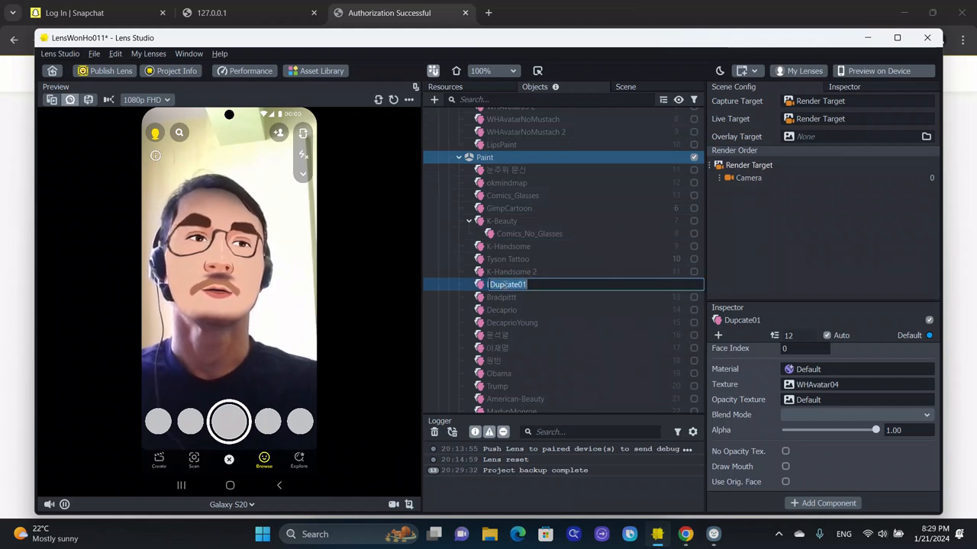
left_click(563, 283)
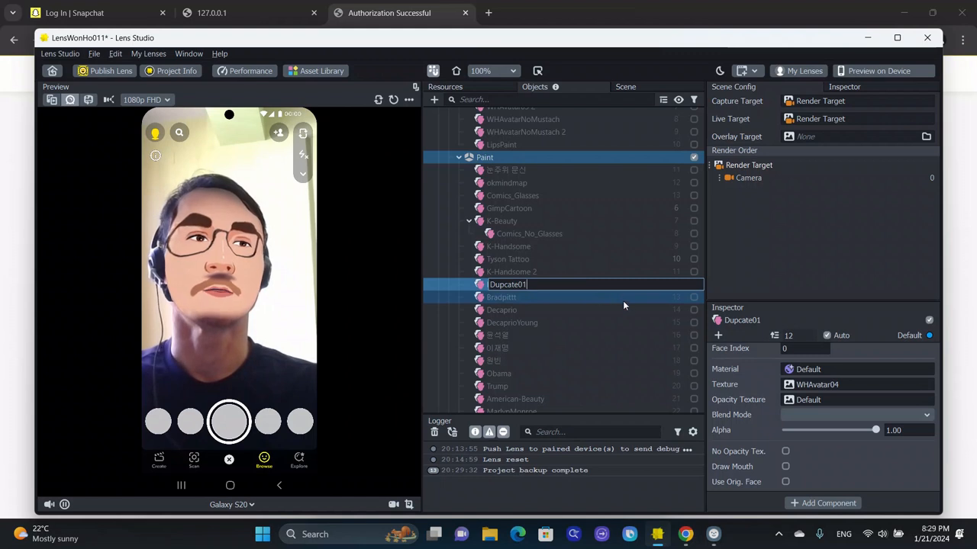
Replace the Dupcate01 face mask's texture with tysonTatto 2
left_click(820, 385)
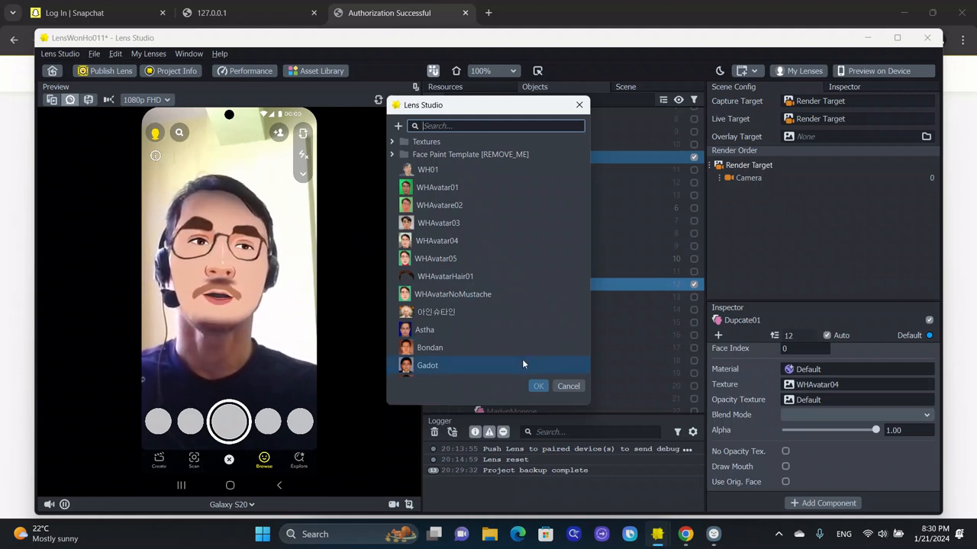
left_click(500, 330)
scroll(497, 326, "down", 2)
scroll(497, 329, "down", 1)
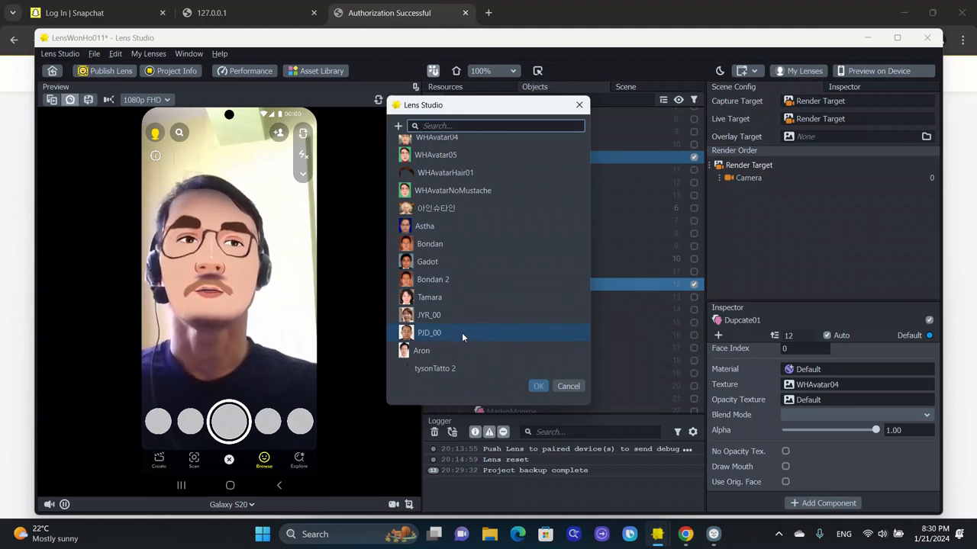
scroll(430, 264, "up", 1)
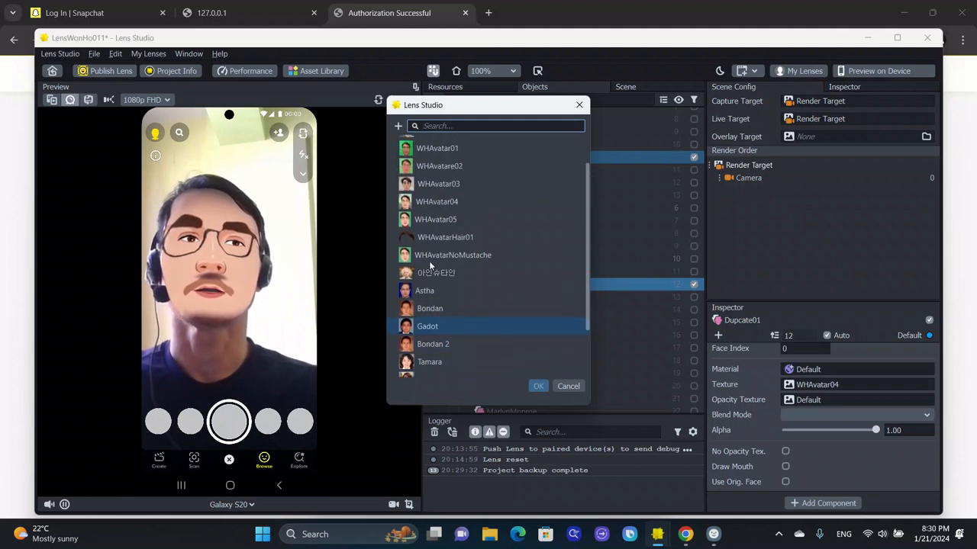
left_click(437, 273)
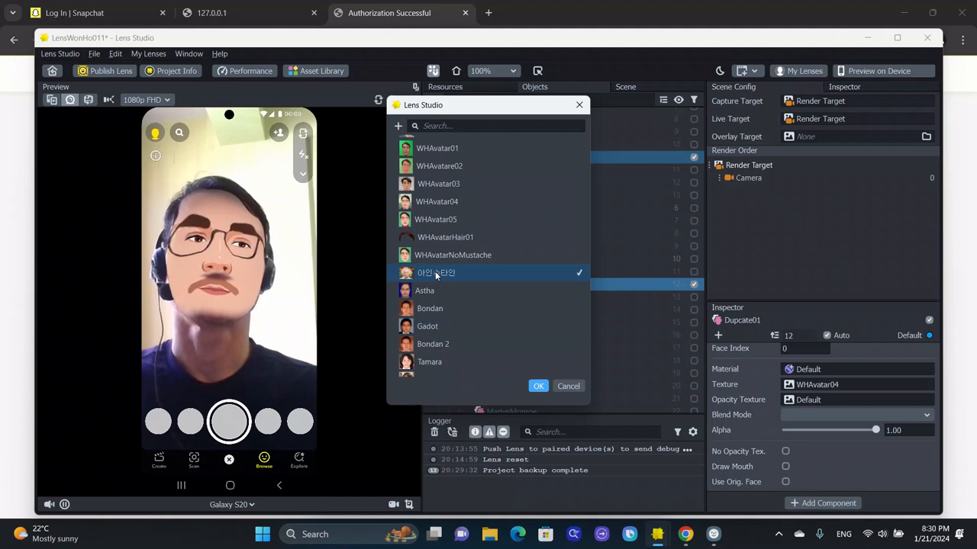
left_click(436, 274)
left_click_drag(403, 275, 540, 389)
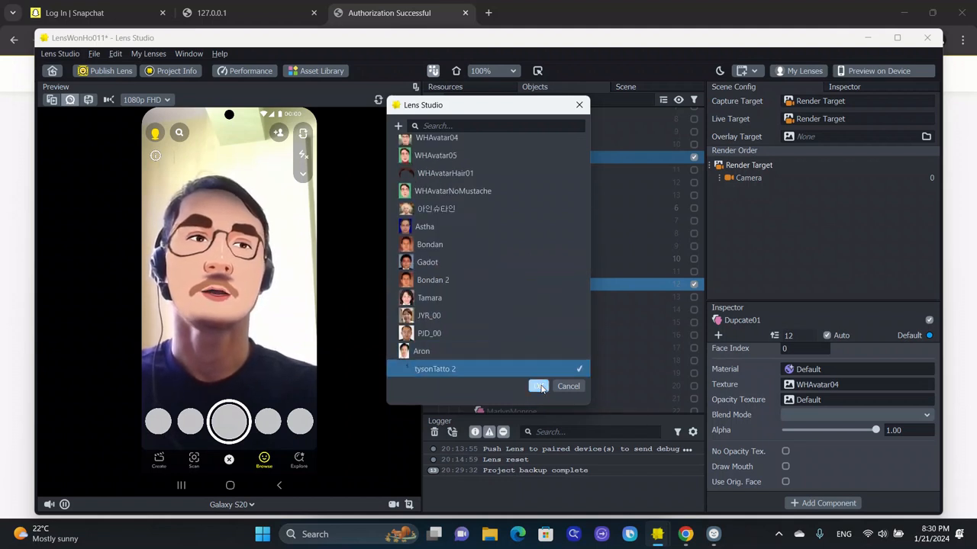
left_click(539, 387)
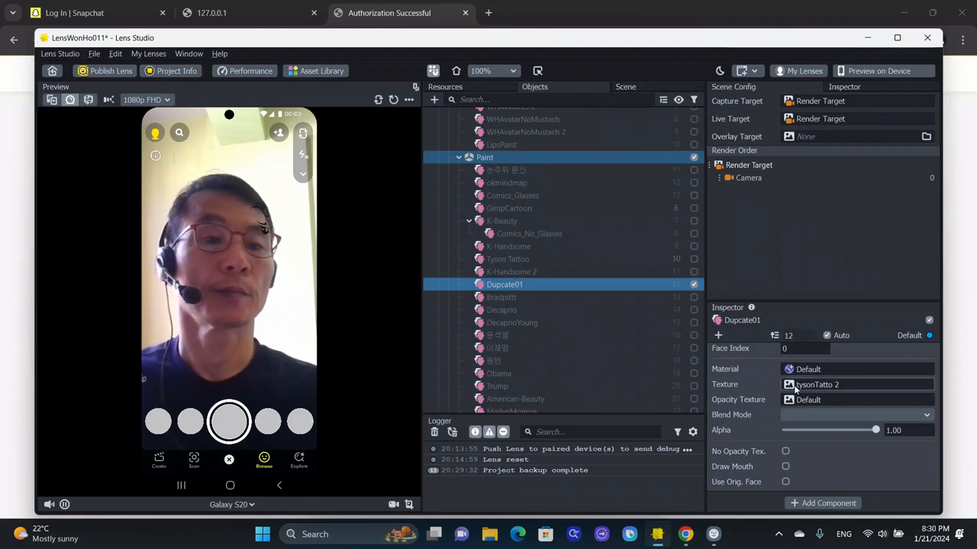
Replace the Dupcate01 mask's texture with 아인슈타인 and automatically fit the face mesh points to the portrait
left_click(842, 386)
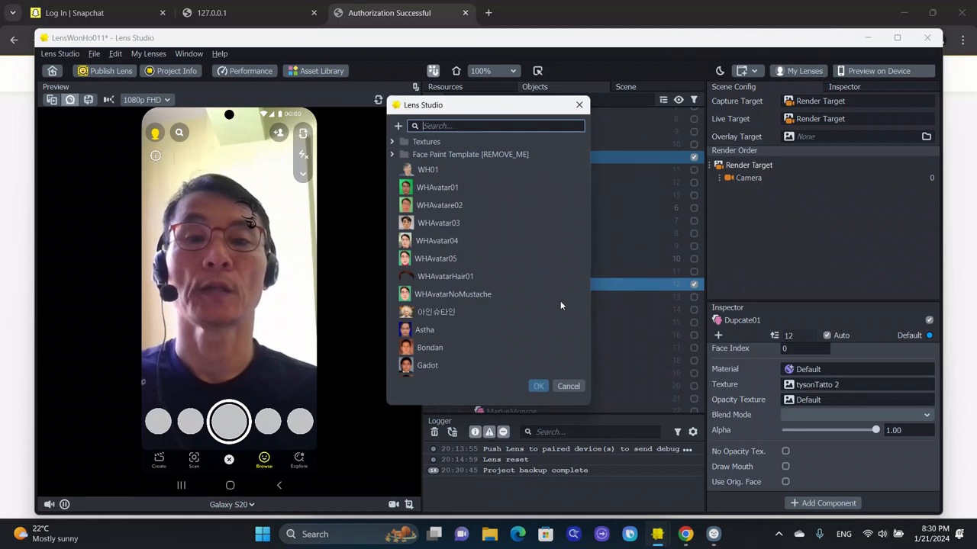
left_click(464, 311)
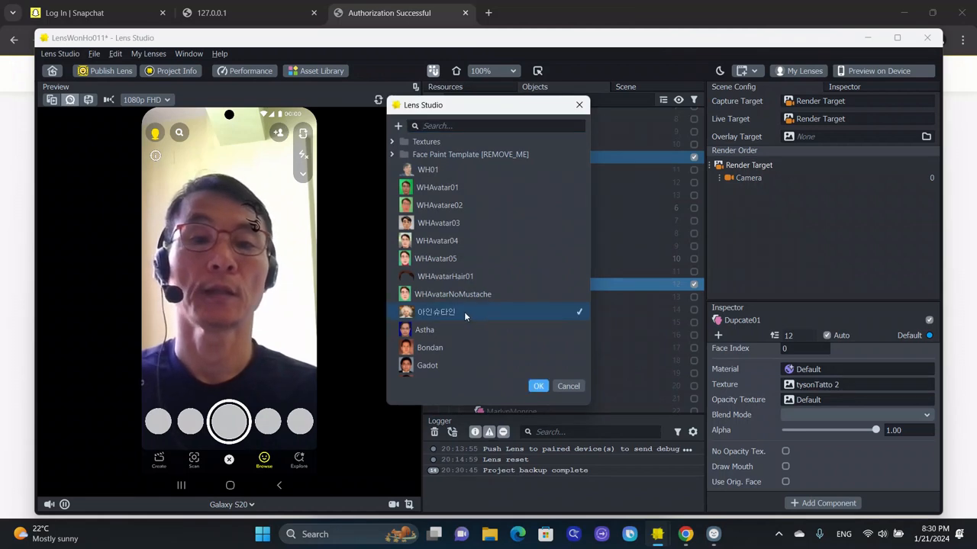
left_click(538, 387)
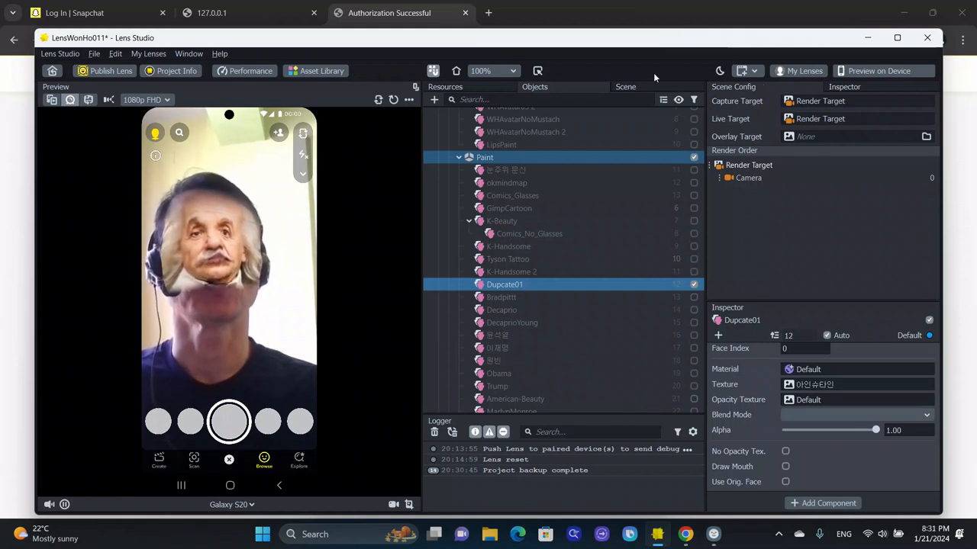
left_click(624, 87)
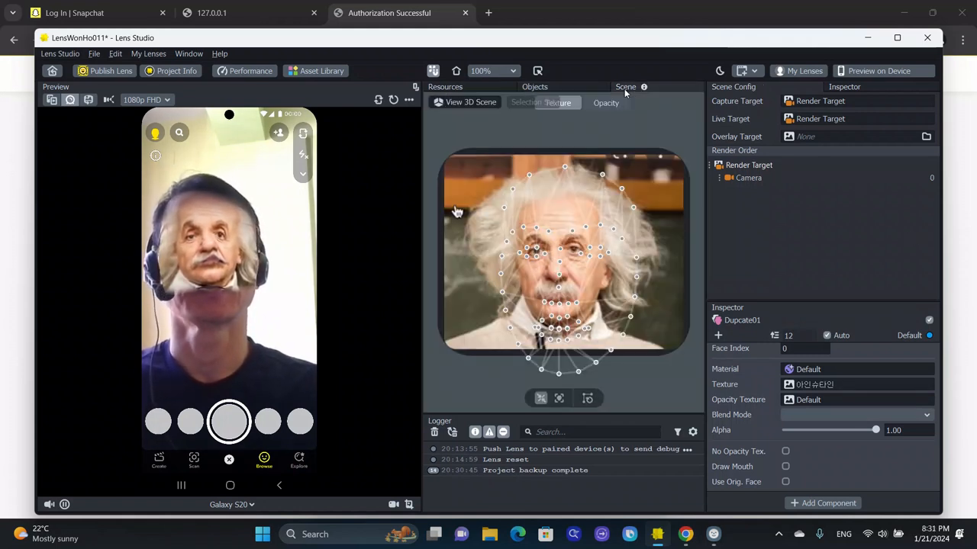
left_click(558, 398)
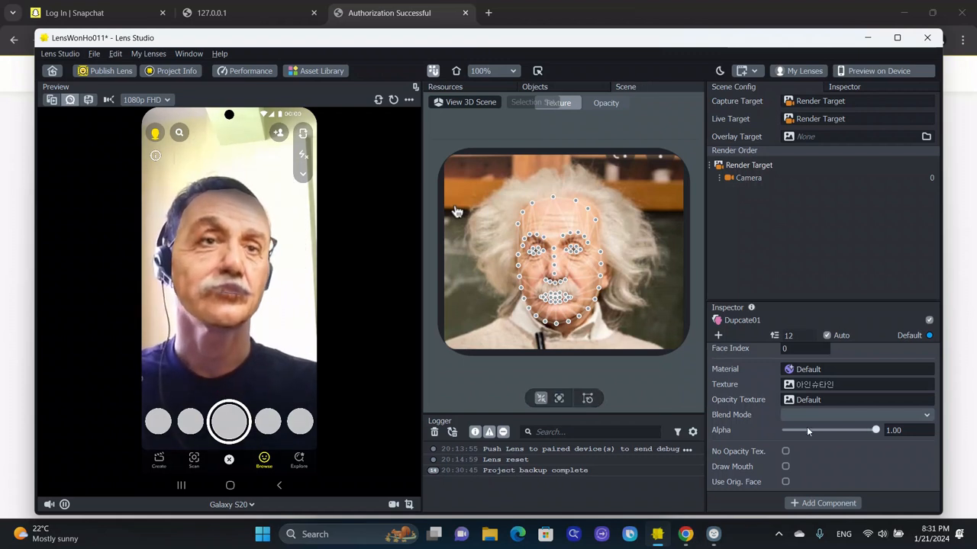
Set the Dupcate01 mask's blend mode to Soft Light and lower its alpha to 0.97
left_click(834, 415)
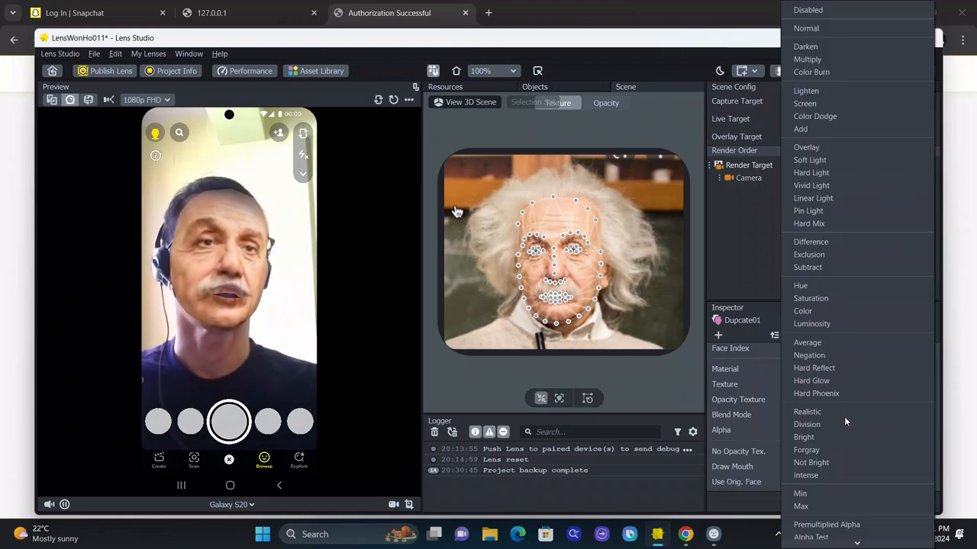
left_click(841, 160)
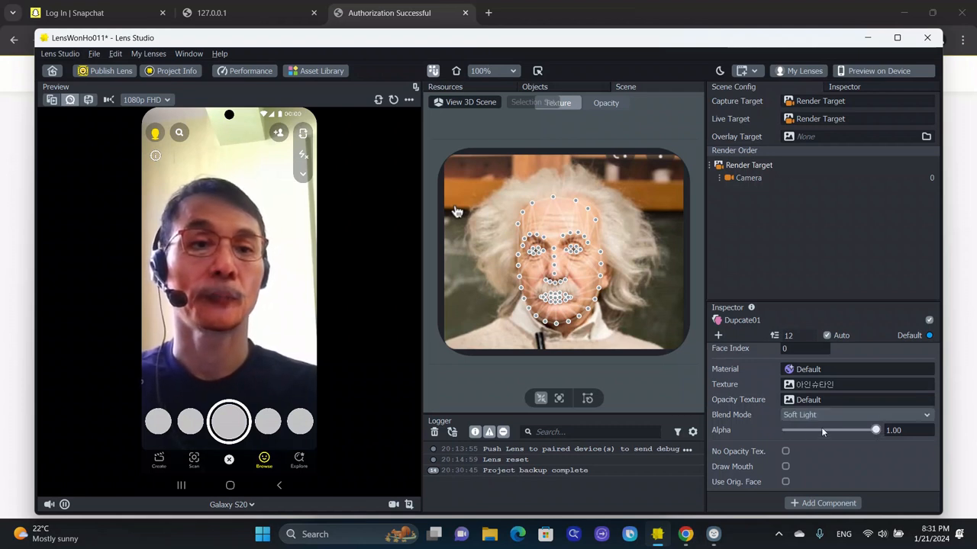
mouse_move(876, 430)
left_mouse_down()
mouse_move(794, 433)
mouse_move(872, 432)
left_mouse_up()
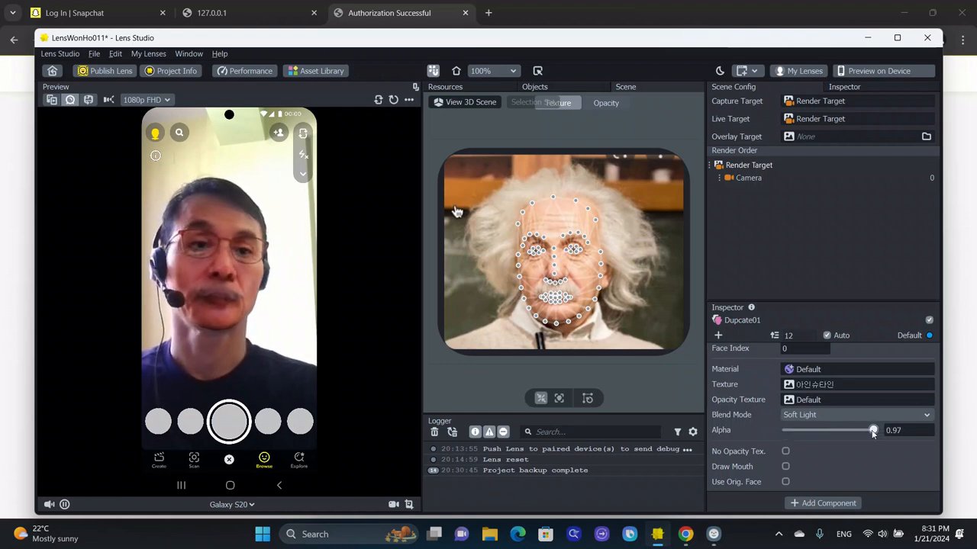
Change the Dupcate01 mask's blend mode to Hard Light and reduce its alpha to 0.56
left_click(907, 414)
left_click(846, 143)
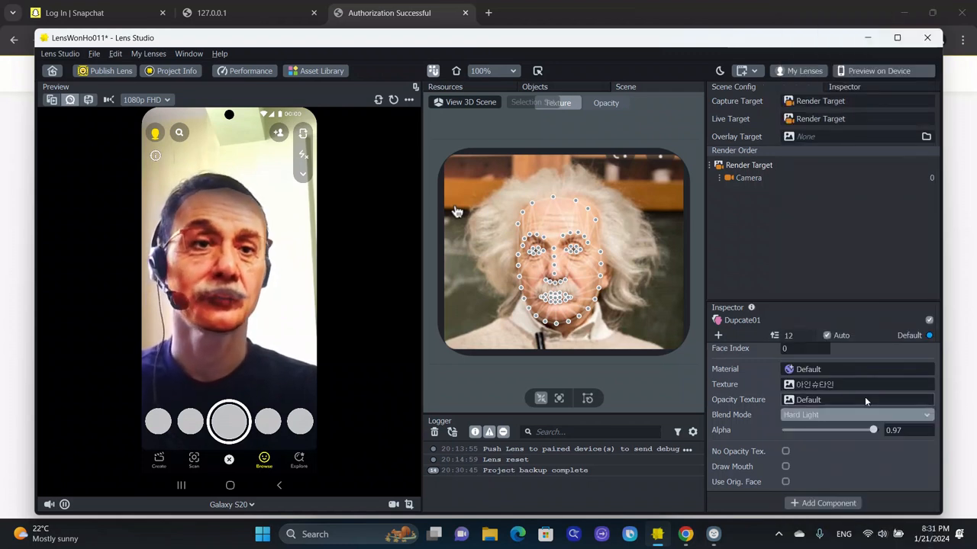
left_click_drag(874, 431, 841, 433)
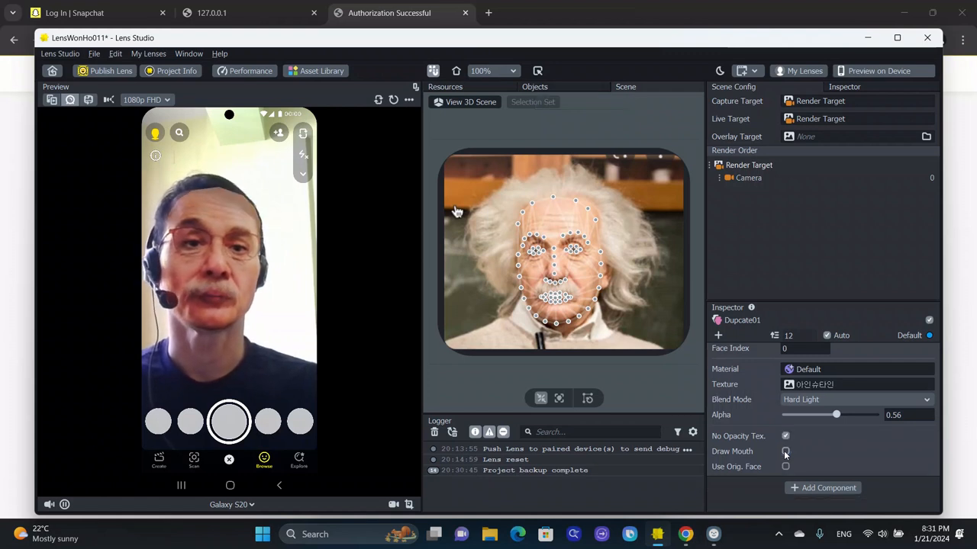
Compare the mask with and without its opacity texture, leaving No Opacity Tex. enabled, and raise its alpha to 1.00
left_click(785, 452)
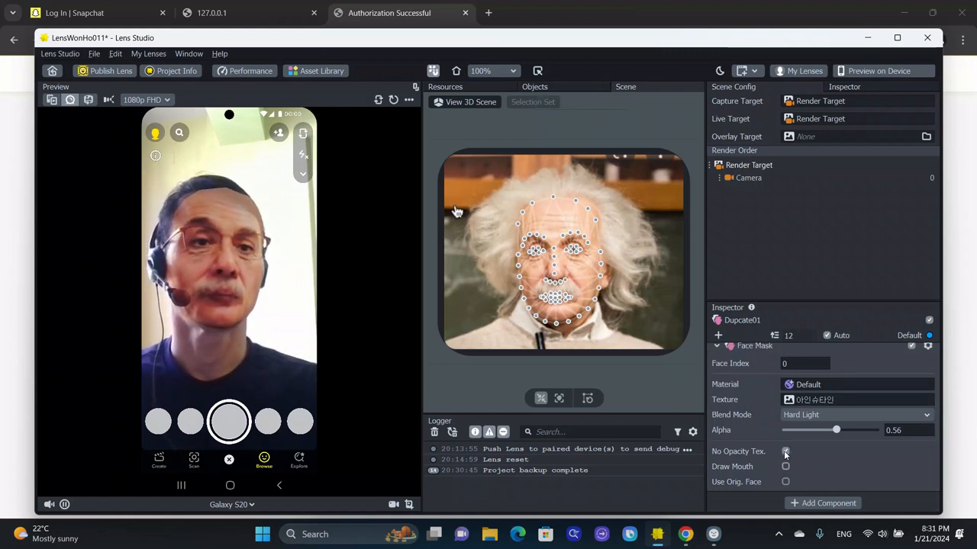
left_click(785, 452)
left_click(785, 452)
left_click_drag(786, 450, 876, 449)
scroll(789, 460, "down", 1)
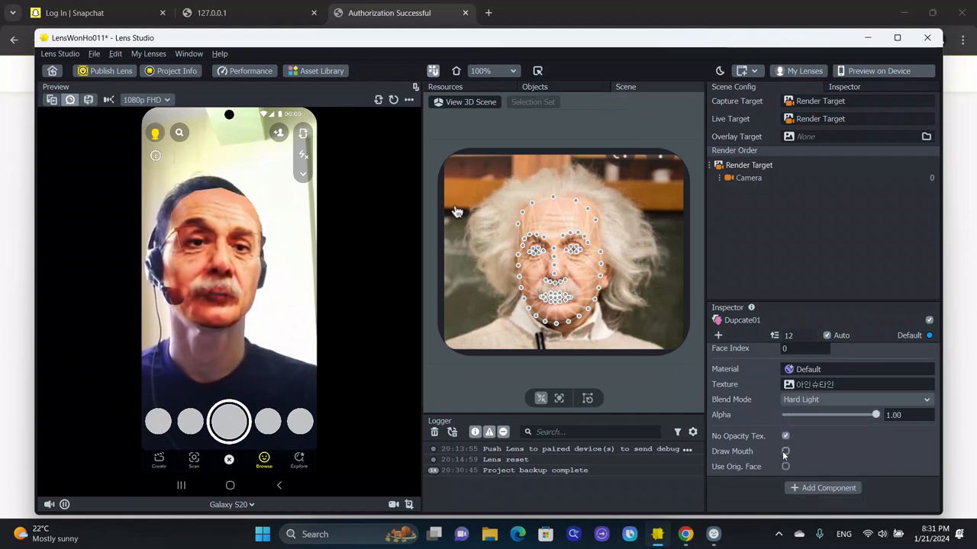
left_click(785, 451)
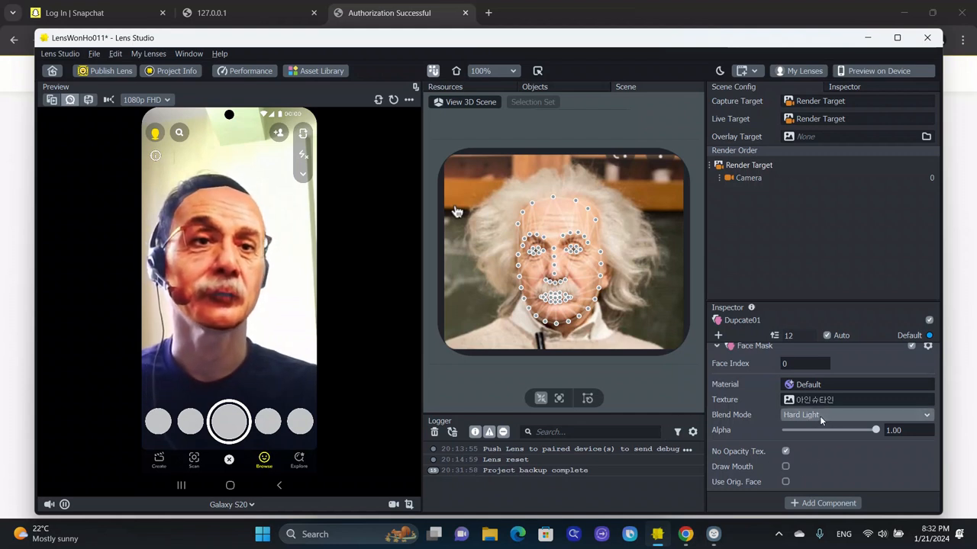
Switch Draw Mouth on and off to compare the mouth rendering, and leave it enabled for the Dupcate01 mask
left_click(786, 467)
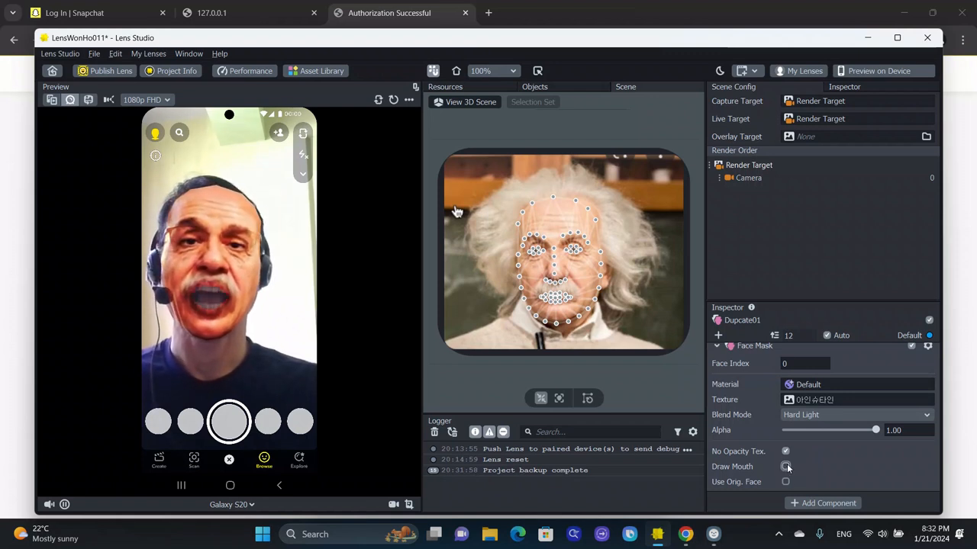
left_click(786, 467)
left_click(787, 468)
left_click(787, 468)
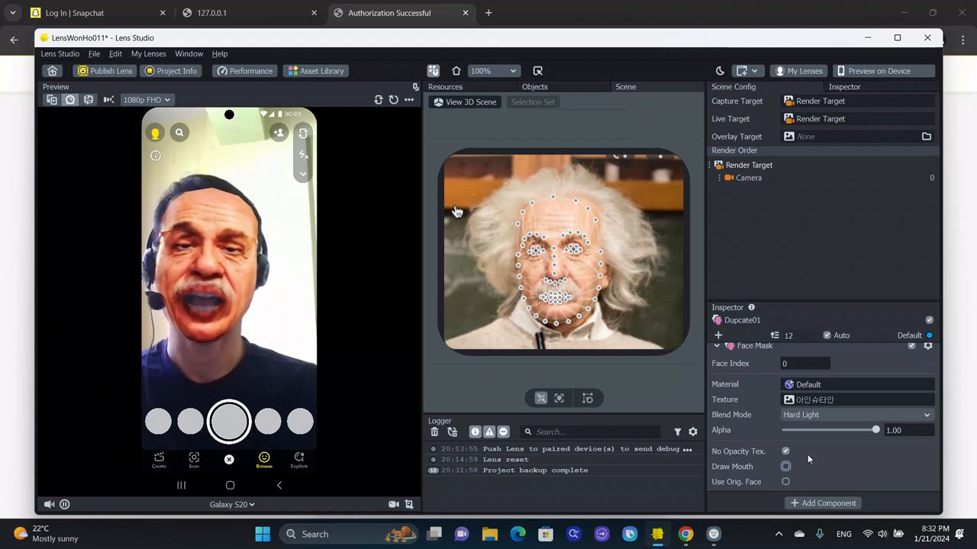
left_click(786, 467)
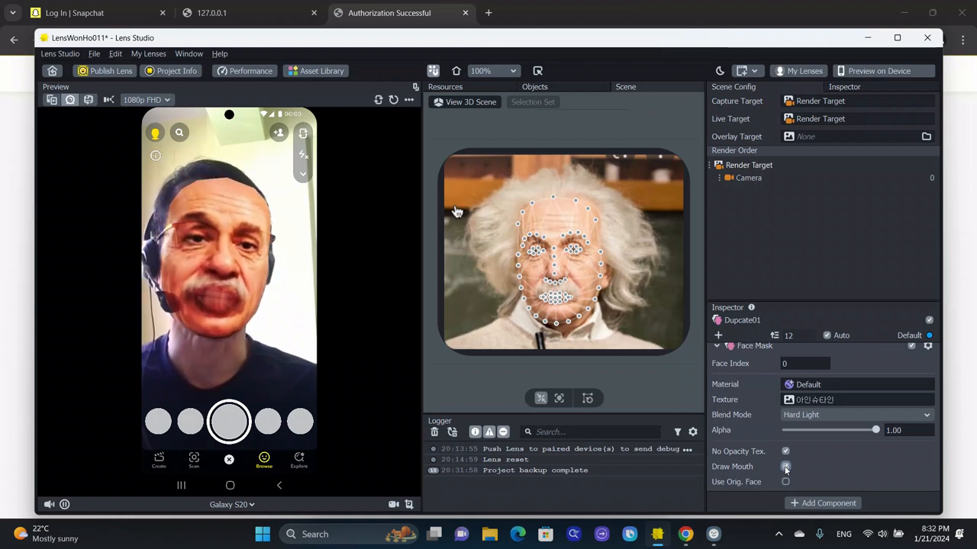
left_click(786, 468)
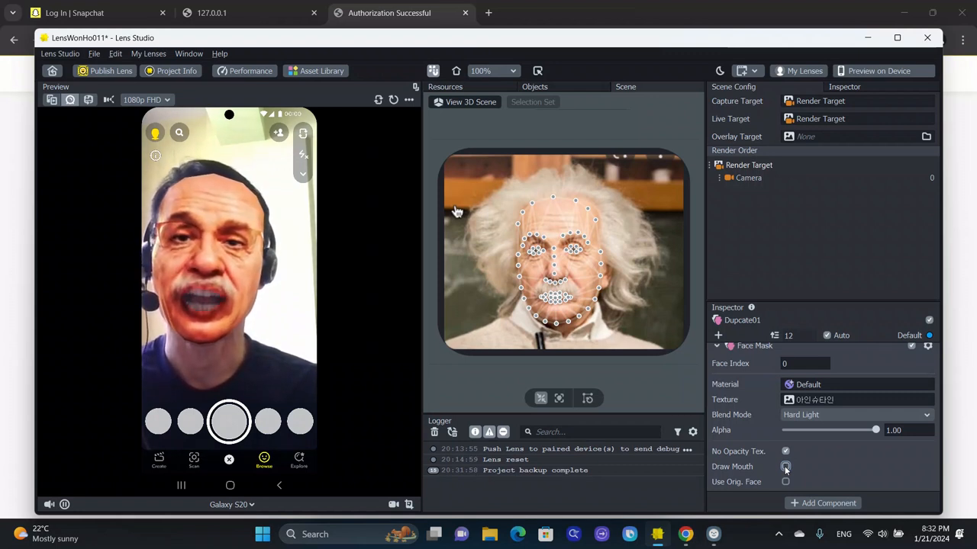
left_click(786, 468)
left_click(785, 468)
left_click(785, 468)
left_click(785, 468)
left_click(785, 467)
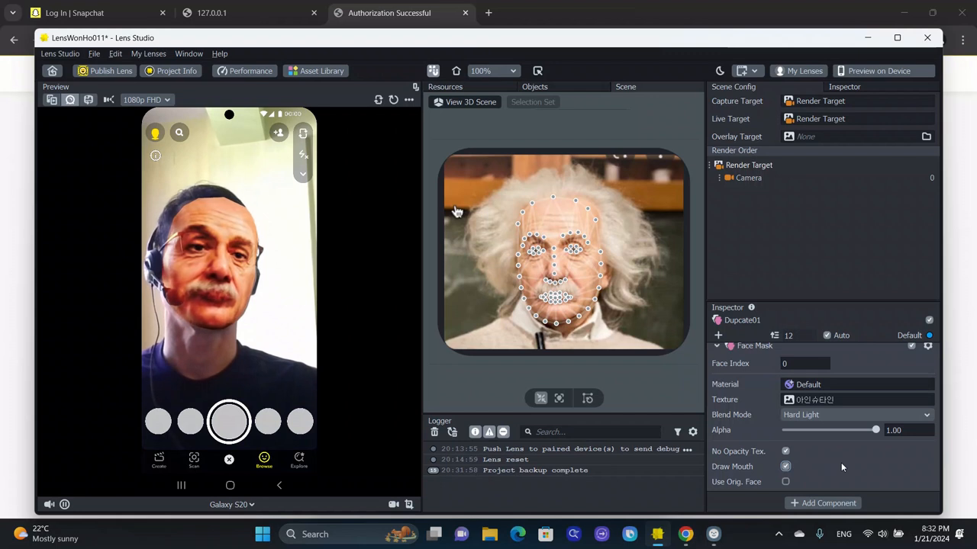
Try the Use Orig. Face option on the Dupcate01 mask and leave it disabled
left_click(785, 482)
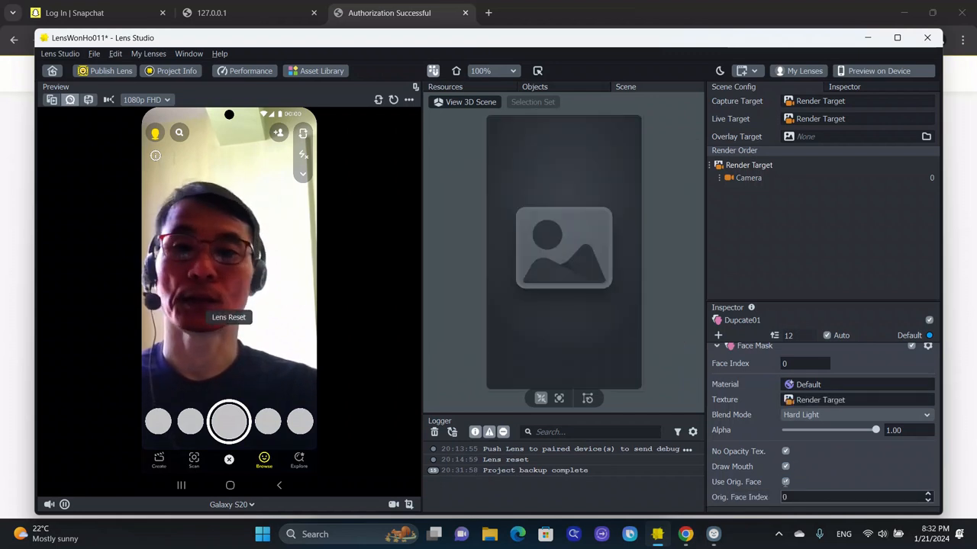
left_click(785, 482)
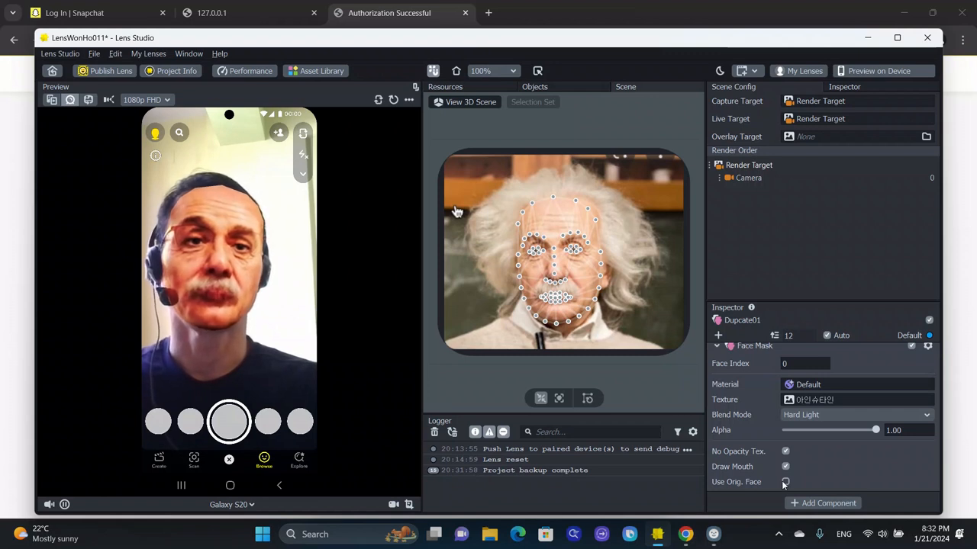
left_click(785, 483)
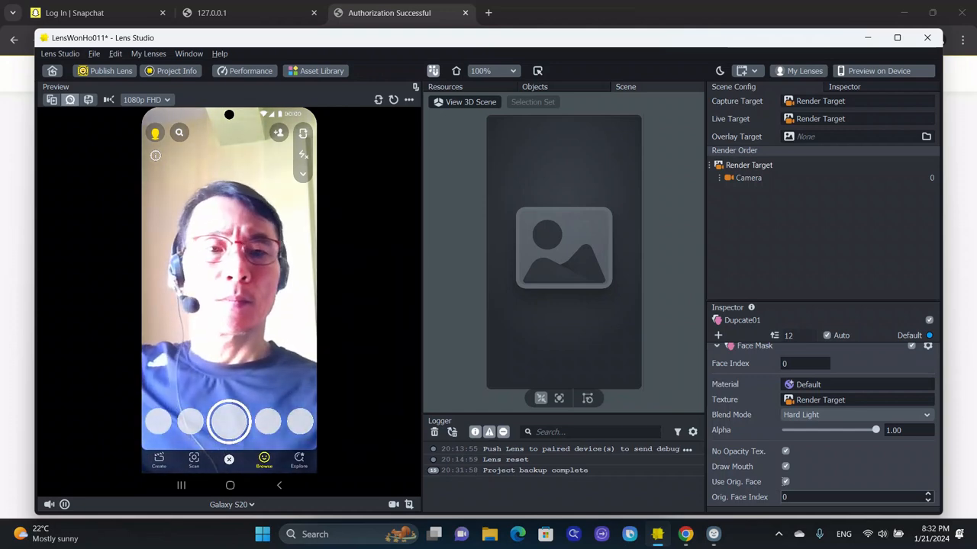
left_click(786, 483)
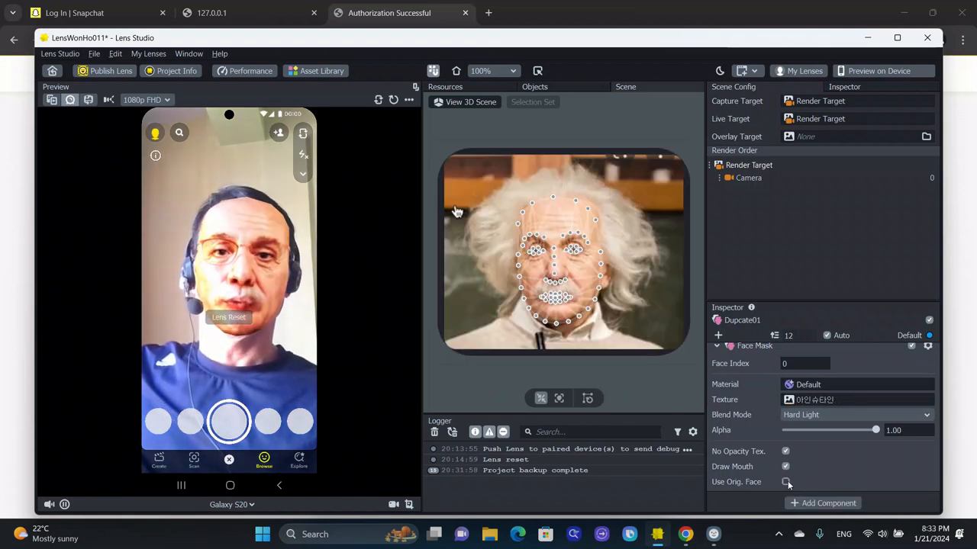